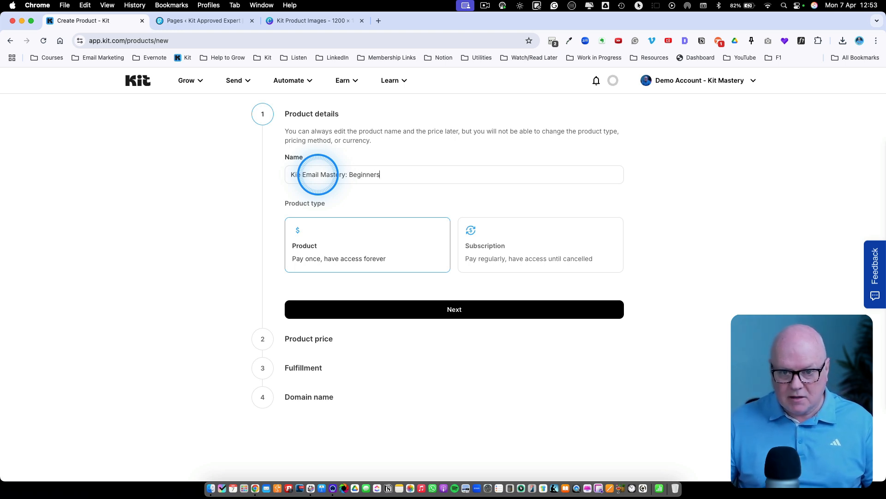
# - Keep the product name, then give it Standard pricing of 100 in US dollars
pyautogui.moveTo(381, 175); pyautogui.dragTo(247, 173)
pyautogui.click(309, 175)
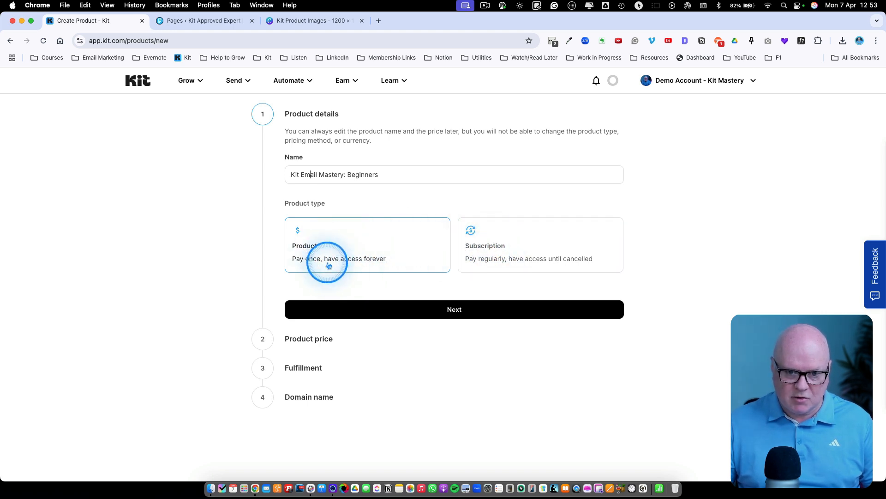
pyautogui.click(402, 309)
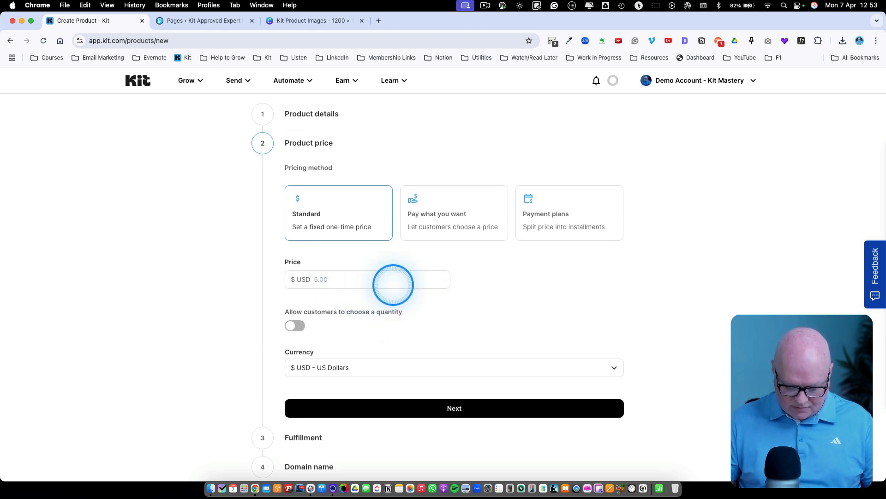
pyautogui.click(411, 372)
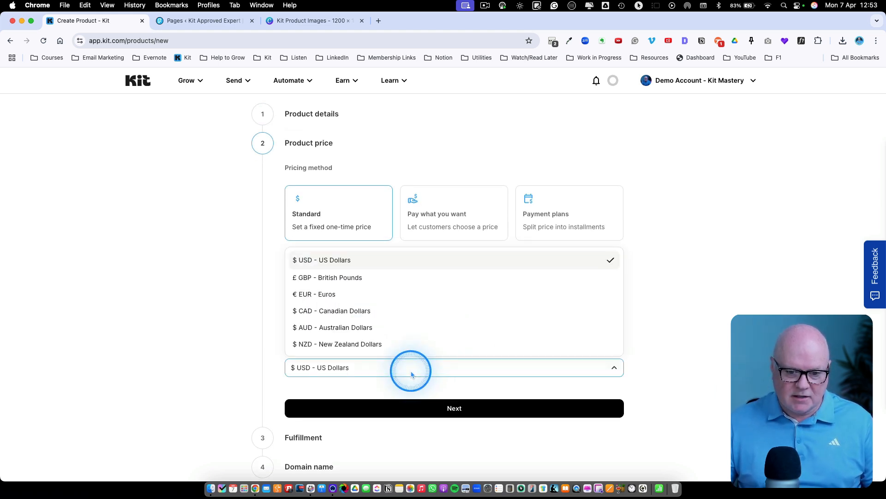
pyautogui.click(275, 353)
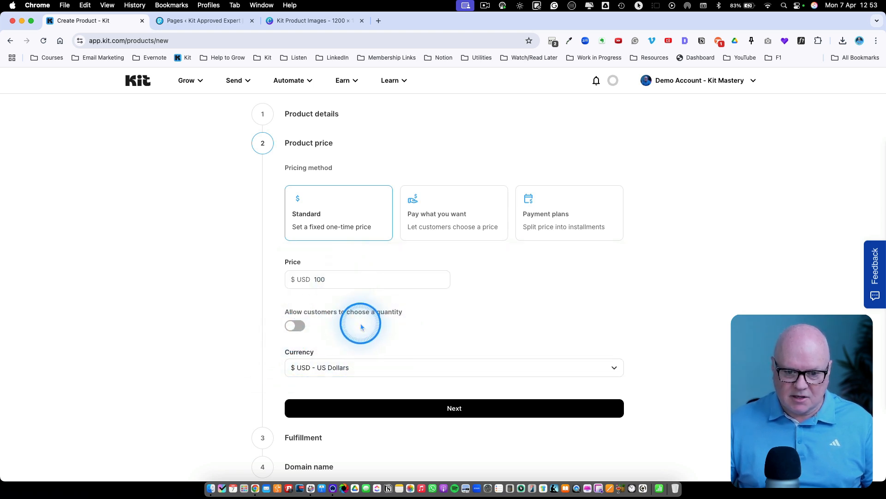
pyautogui.scroll(-1, 375, 328)
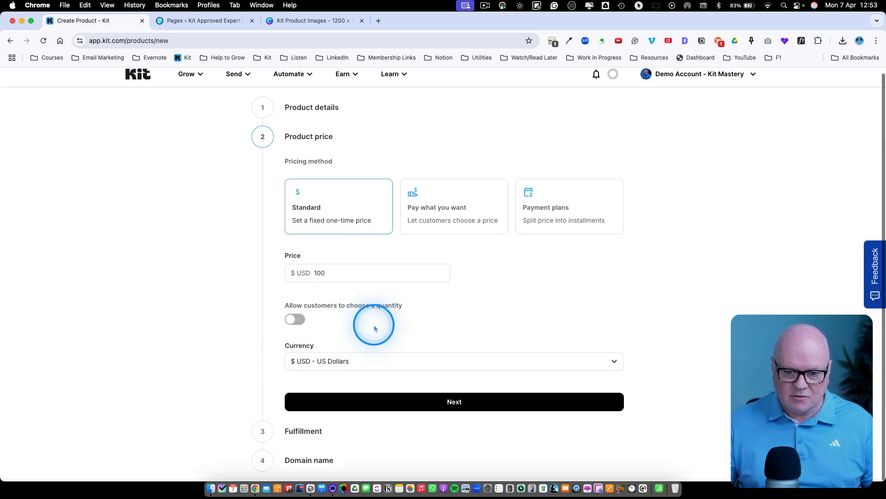
pyautogui.click(468, 405)
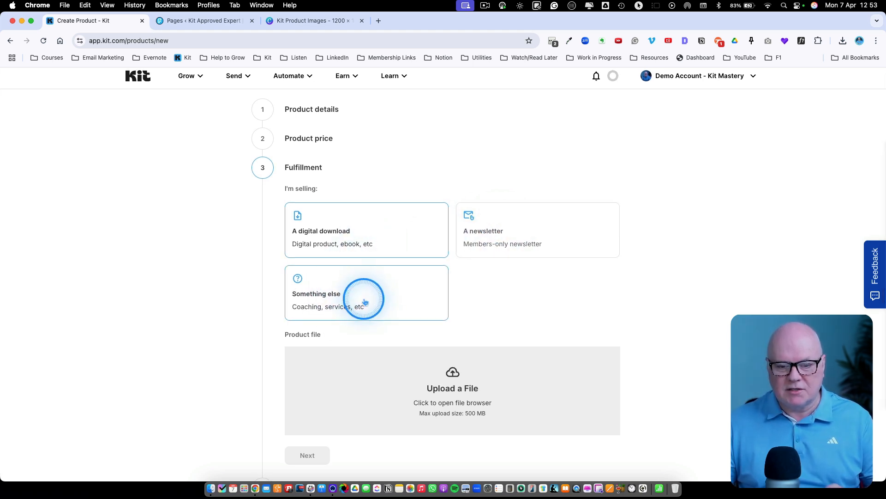
# - Make the product type 'Something else' and host it on kitmastery.kit.com
pyautogui.click(343, 299)
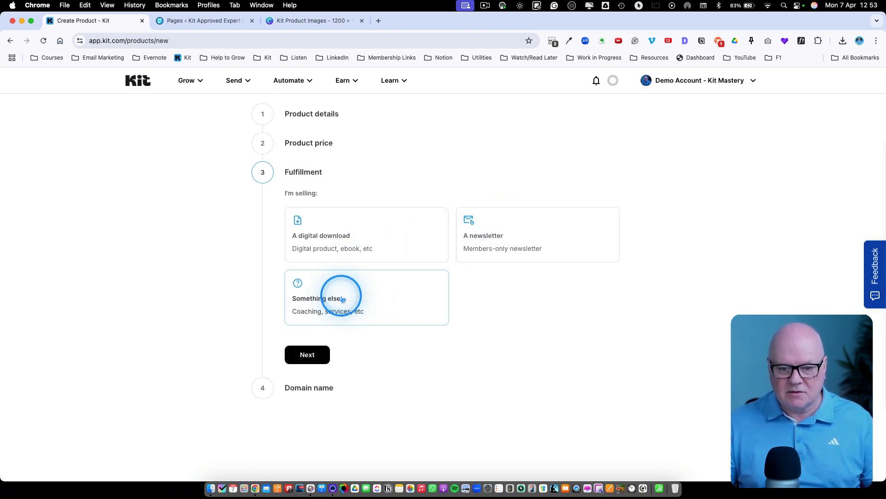
pyautogui.click(307, 355)
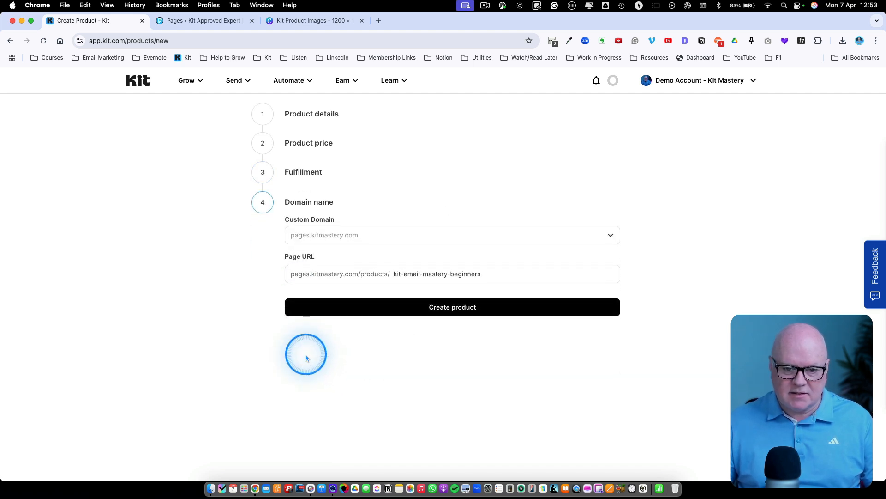
pyautogui.click(372, 237)
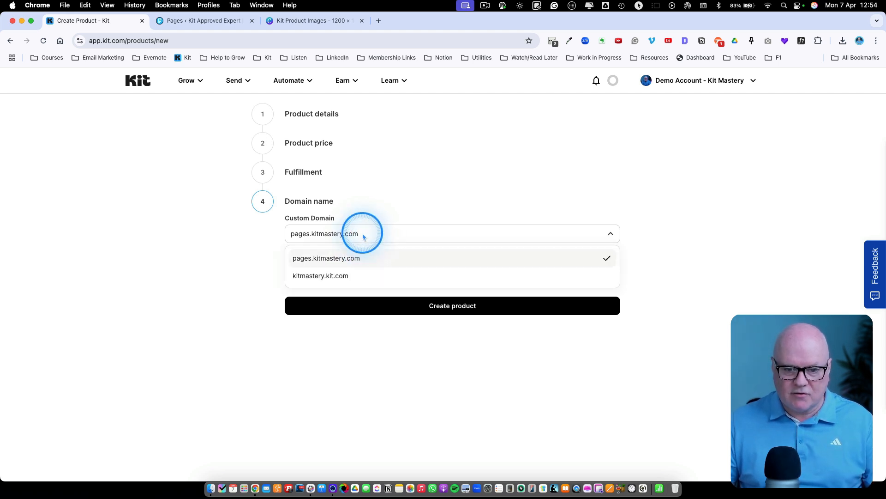
pyautogui.click(365, 276)
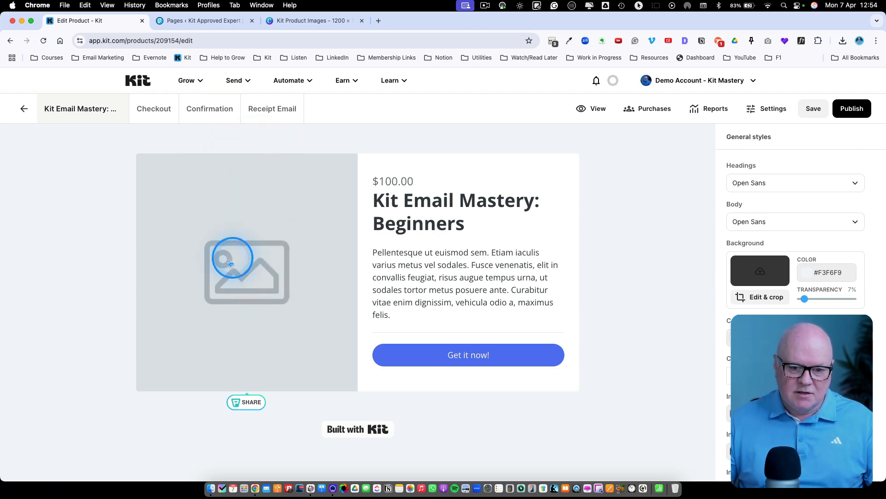
# - Upload the course cover JPG from Downloads in place of the placeholder image
pyautogui.click(236, 272)
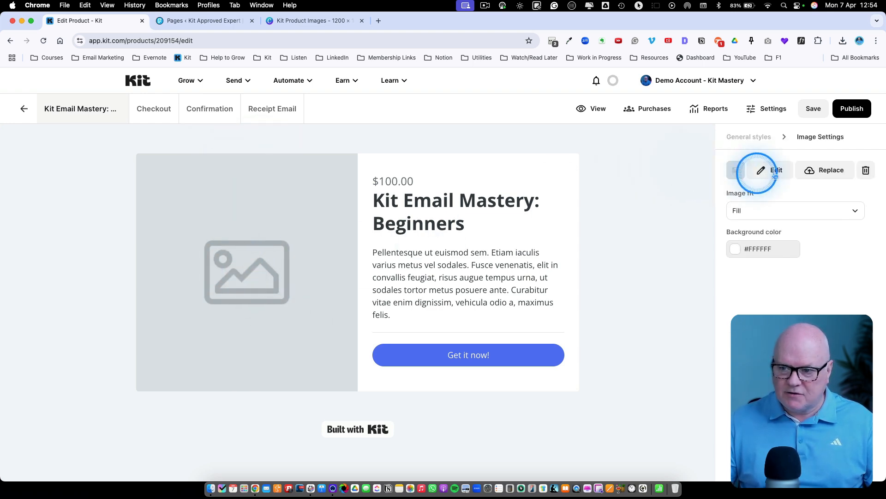
pyautogui.click(820, 172)
pyautogui.click(485, 225)
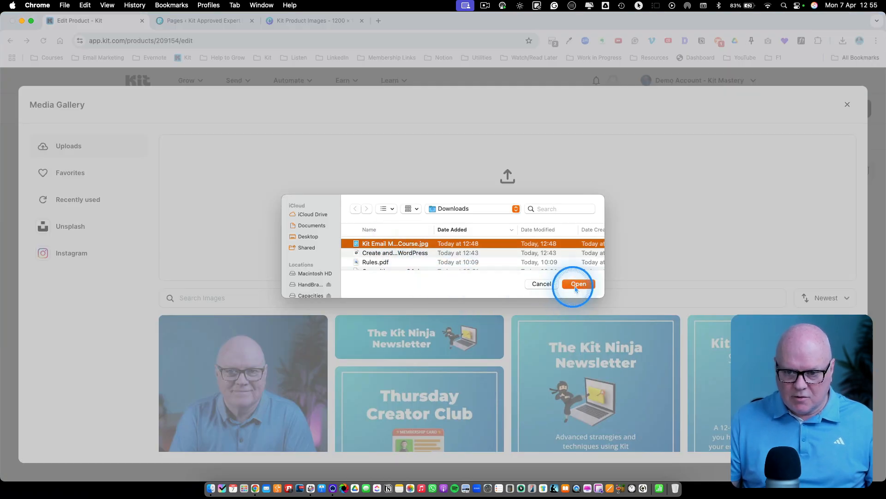
pyautogui.click(578, 283)
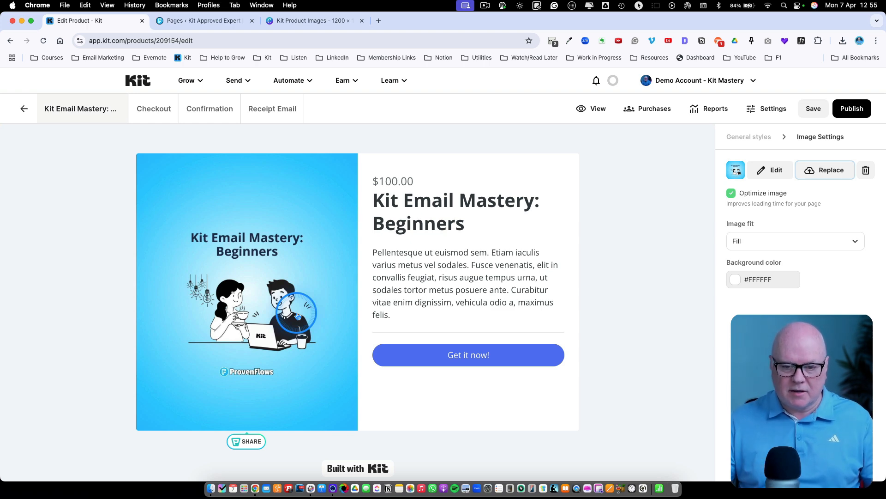
pyautogui.moveTo(373, 252)
pyautogui.mouseDown()
pyautogui.moveTo(405, 263)
pyautogui.moveTo(406, 316)
pyautogui.moveTo(369, 253)
pyautogui.moveTo(387, 256)
pyautogui.mouseUp()
pyautogui.click(400, 311)
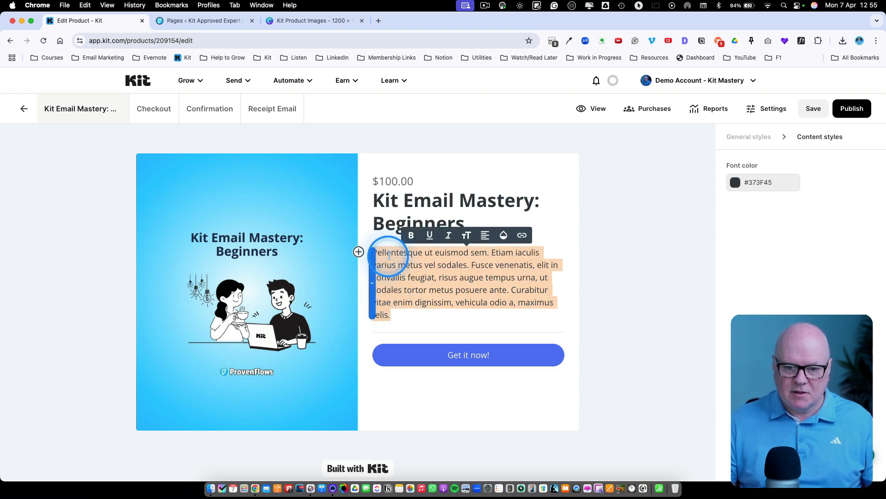
# - Paste the course description and What you'll learn bullets over the lorem ipsum text
pyautogui.click(397, 314)
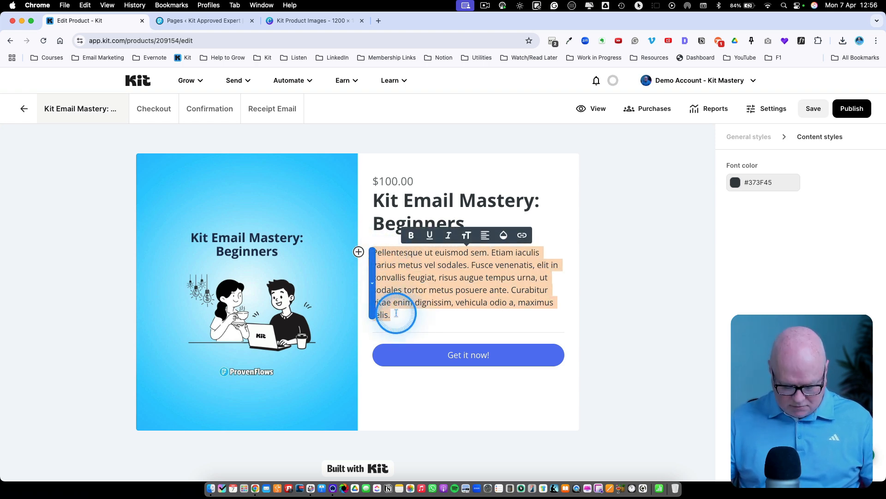
pyautogui.write("A self-paced digital course for solo biz owners who want to generate an income stream by designing, building, and launching an email marketing system using Kit. What you'll learn: How to collect subscribers How to create landing pages &amp; forms How to create email sequences How to design &amp; build automations How to launch your newsletter")
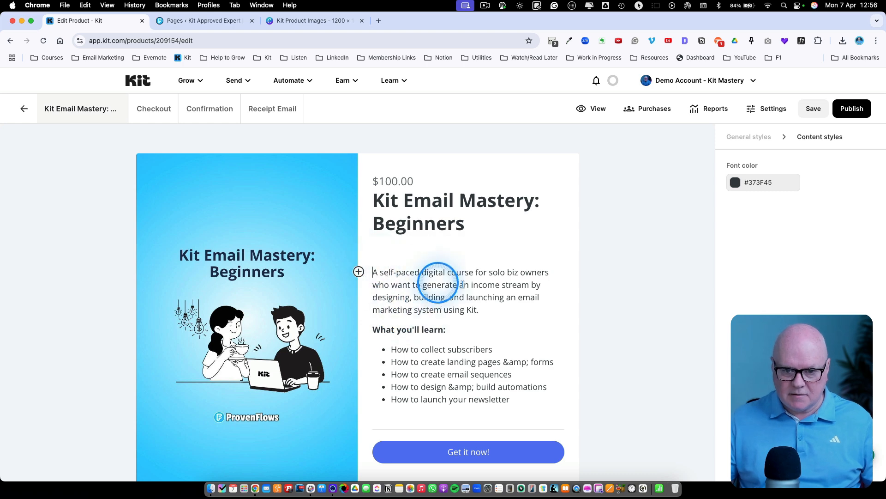
pyautogui.press('BackSpace')
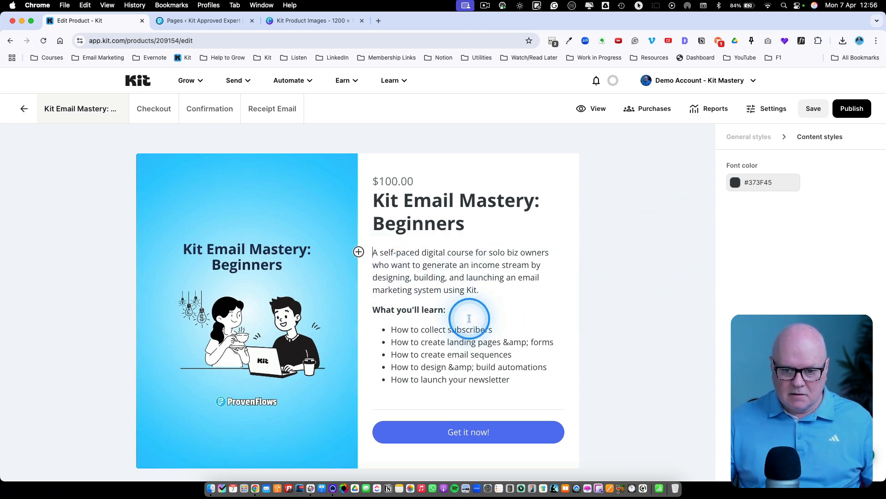
pyautogui.moveTo(510, 379); pyautogui.dragTo(384, 254)
pyautogui.click(387, 257)
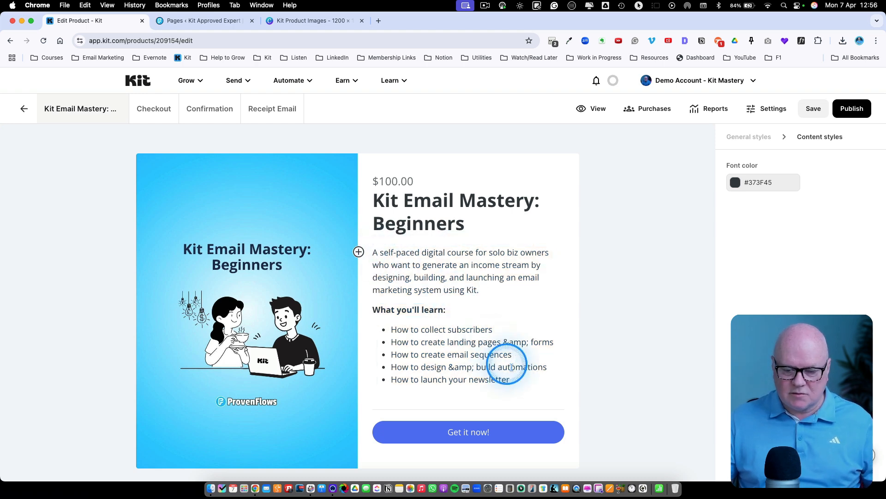
# - Give the purchase button a red background and the label 'But now!'
pyautogui.click(464, 427)
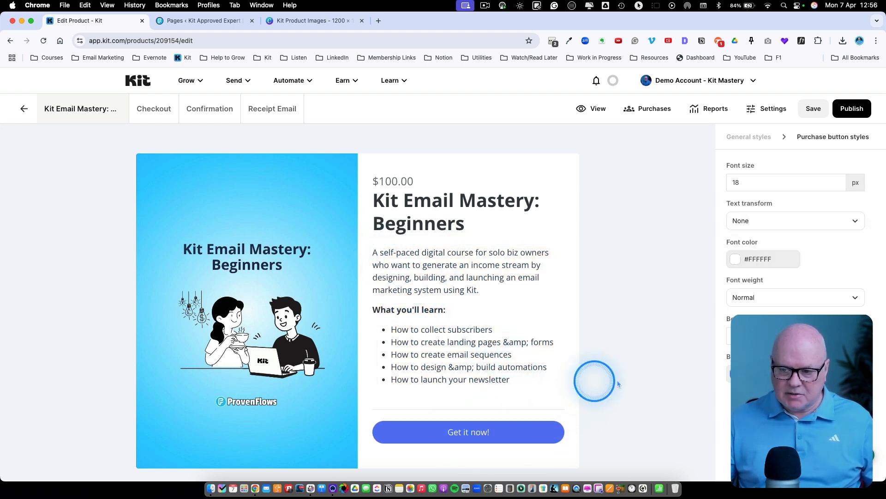
pyautogui.scroll(-1, 728, 404)
pyautogui.scroll(-2, 728, 404)
pyautogui.doubleClick(472, 375)
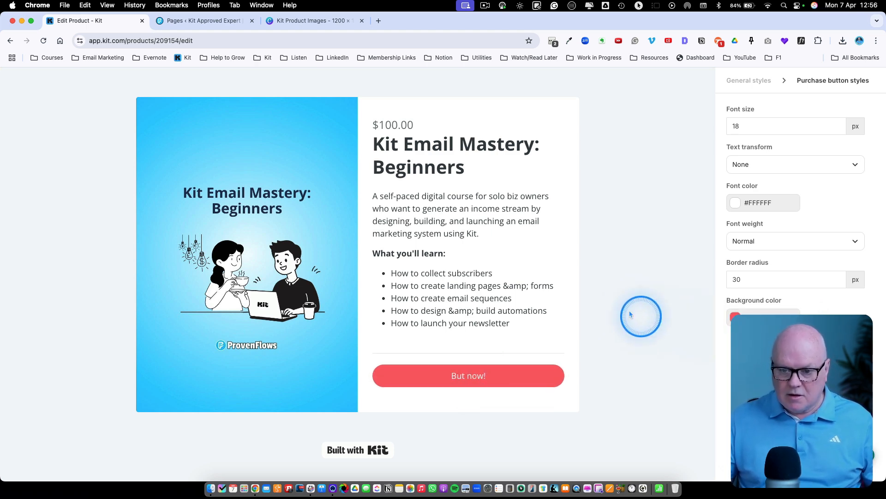
pyautogui.scroll(3, 612, 312)
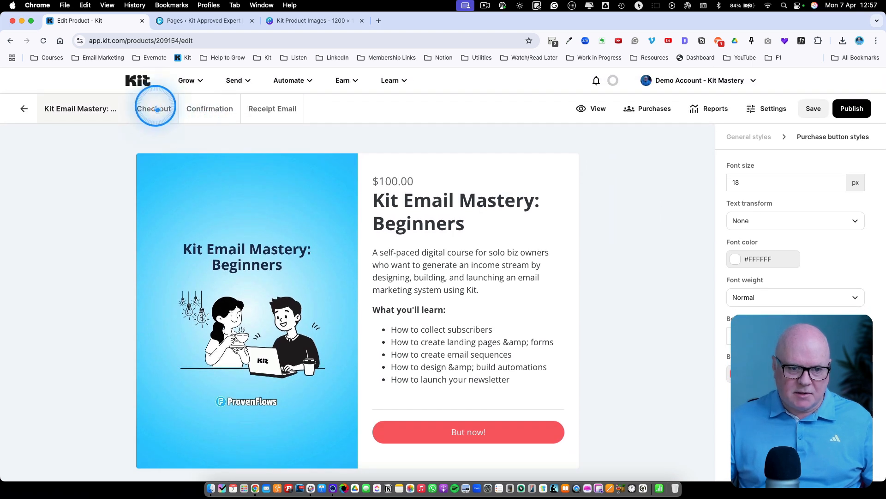
# - Preview the product's checkout page
pyautogui.click(157, 109)
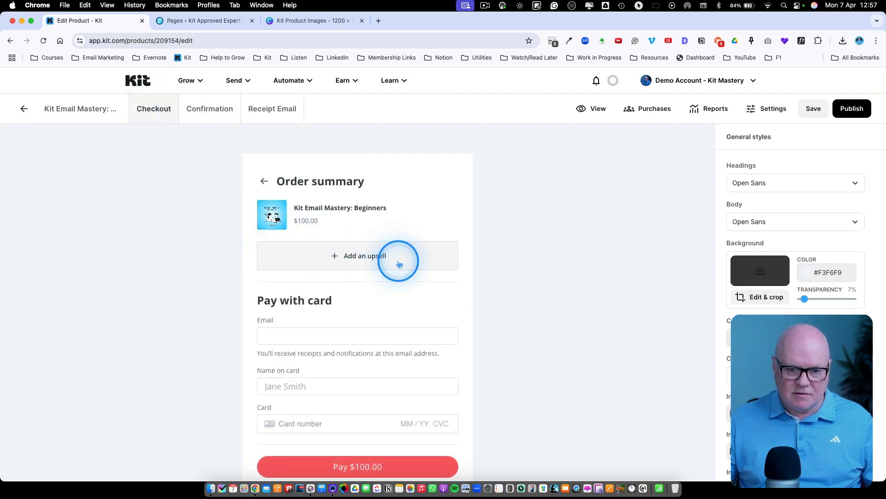
pyautogui.scroll(-3, 398, 262)
pyautogui.scroll(2, 397, 261)
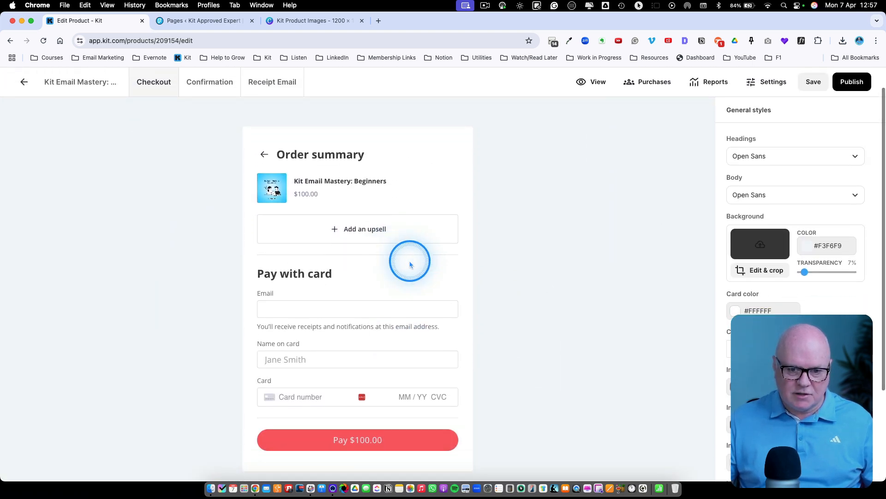
pyautogui.scroll(1, 410, 262)
# - Add the Kit Email Mastery: Beginners cover image above the confirmation page's message
pyautogui.click(212, 110)
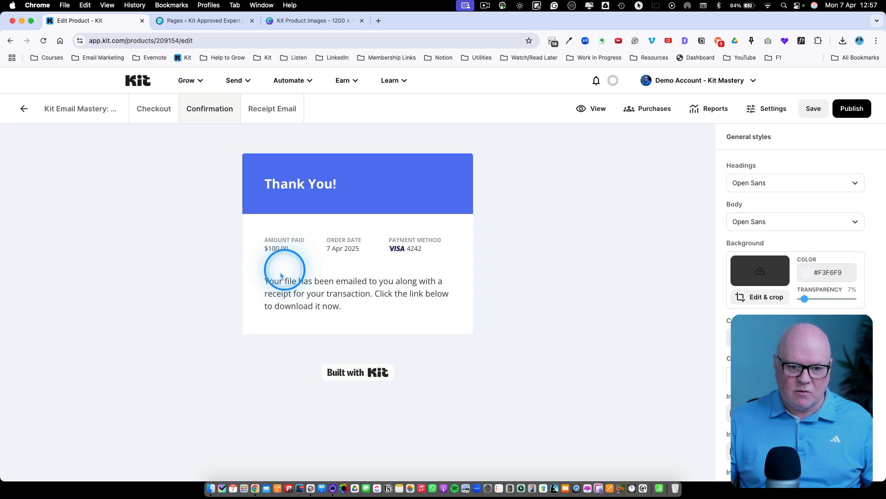
pyautogui.click(266, 280)
pyautogui.click(250, 280)
pyautogui.scroll(-3, 291, 332)
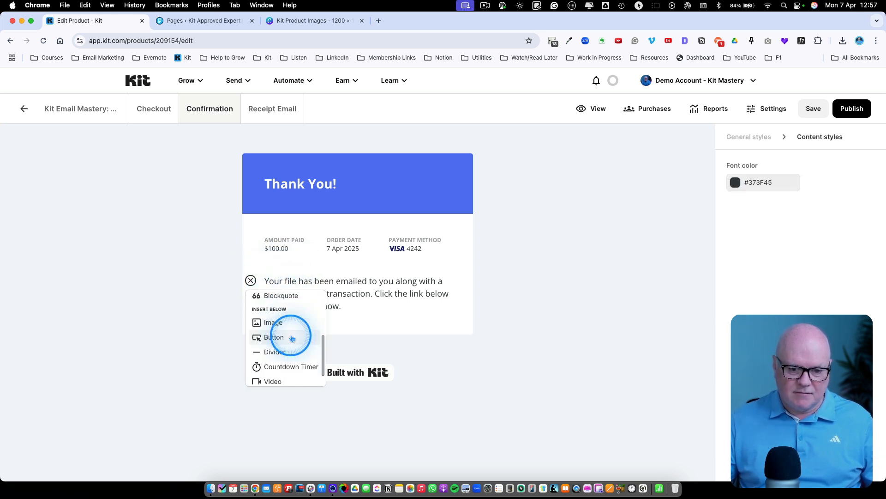
pyautogui.scroll(-3, 291, 342)
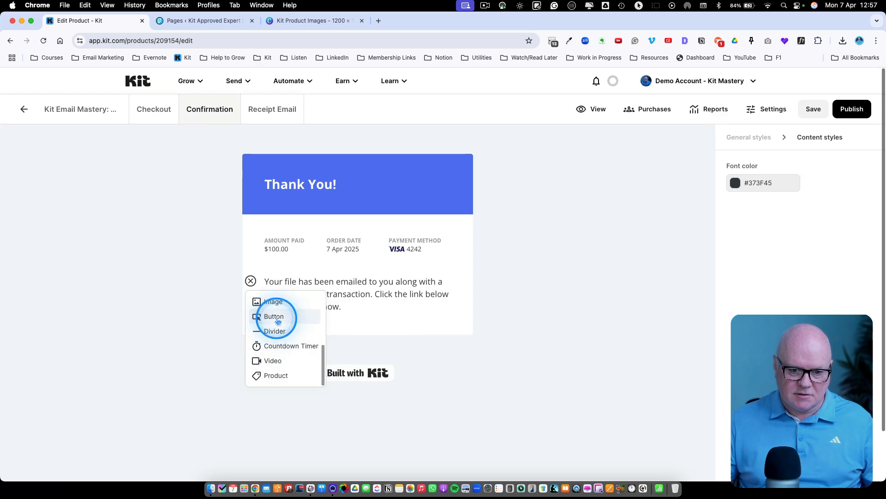
pyautogui.click(275, 302)
pyautogui.click(338, 351)
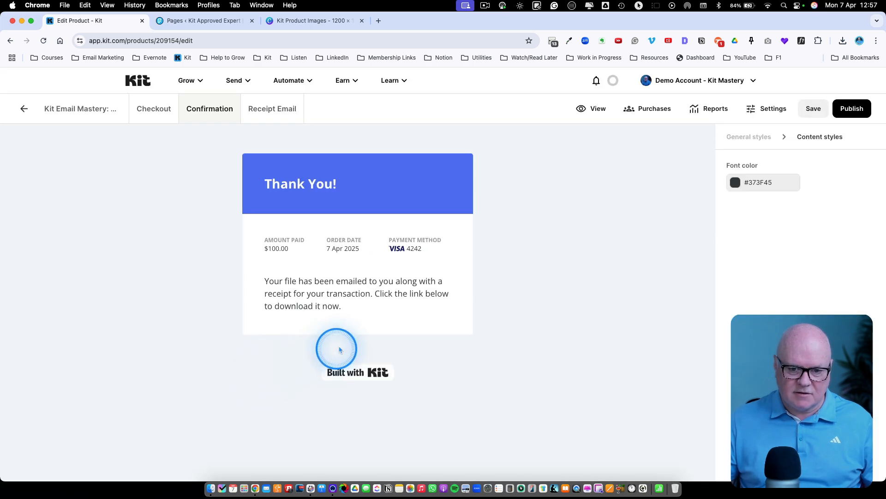
pyautogui.scroll(-3, 367, 331)
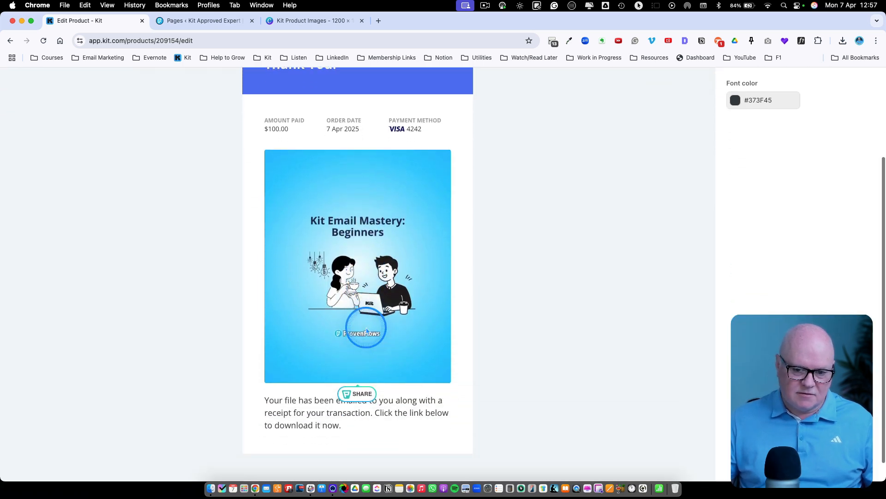
pyautogui.scroll(3, 358, 296)
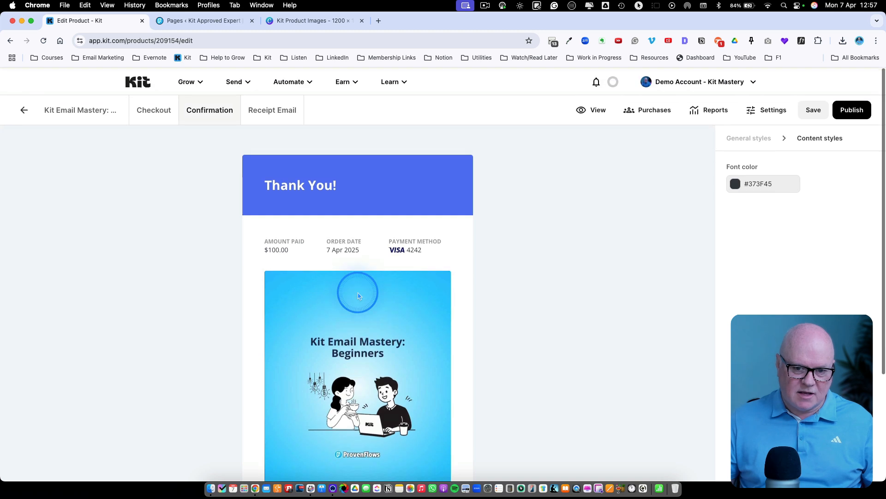
pyautogui.click(273, 110)
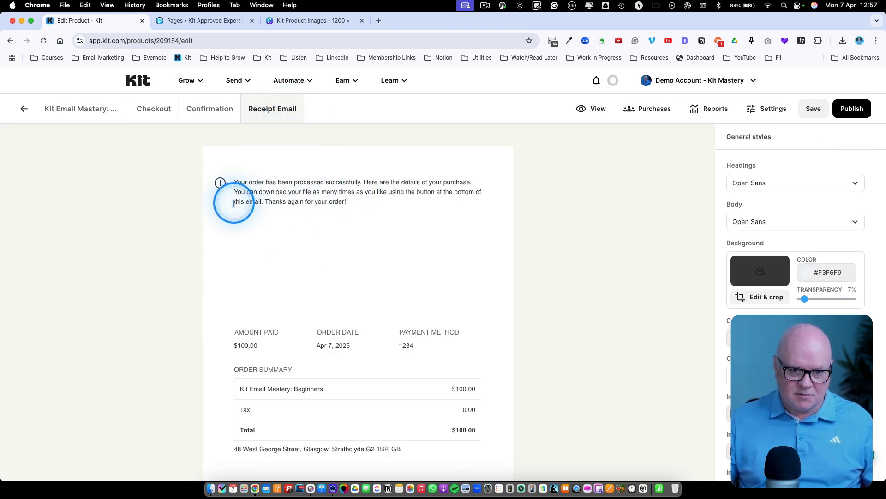
# - Insert the Kit Email Mastery: Beginners image block below the receipt email's message
pyautogui.click(220, 183)
pyautogui.scroll(-3, 252, 257)
pyautogui.click(253, 262)
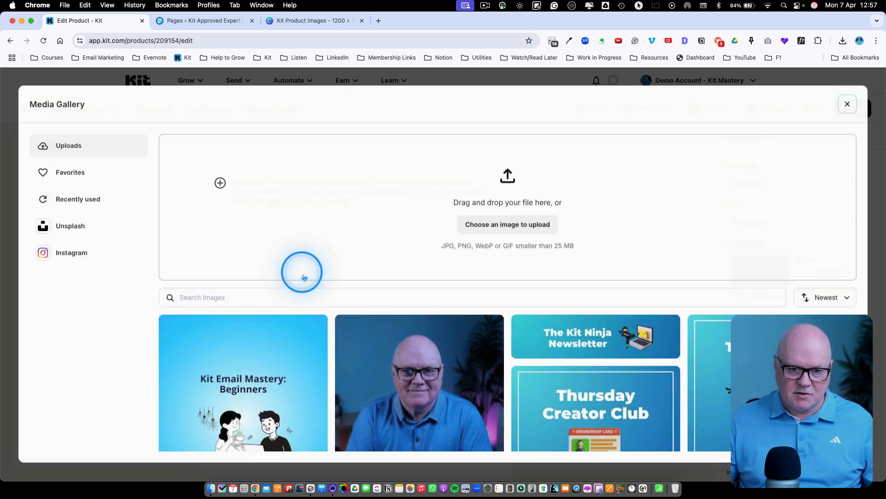
pyautogui.click(286, 356)
pyautogui.click(395, 246)
pyautogui.scroll(-5, 394, 246)
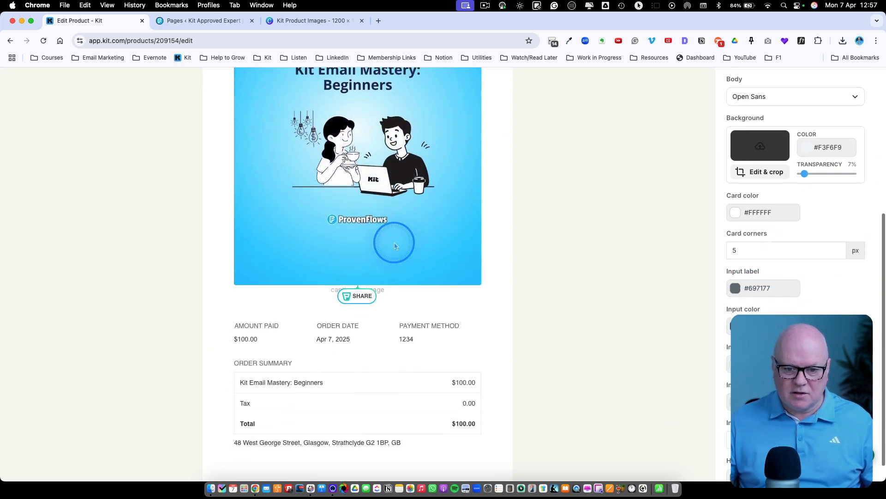
pyautogui.scroll(6, 395, 246)
pyautogui.scroll(-1, 375, 225)
# - Save the product changes and publish the product
pyautogui.moveTo(351, 202); pyautogui.dragTo(250, 178)
pyautogui.click(264, 183)
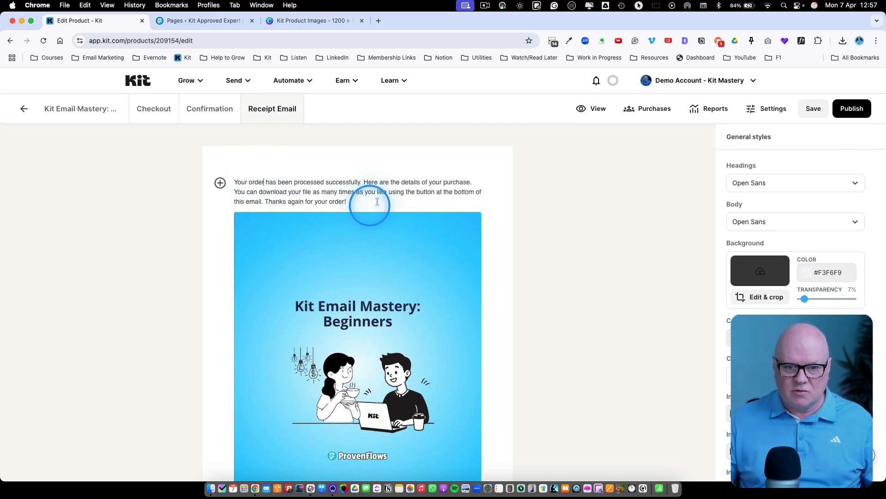
pyautogui.scroll(-5, 383, 226)
pyautogui.scroll(5, 370, 210)
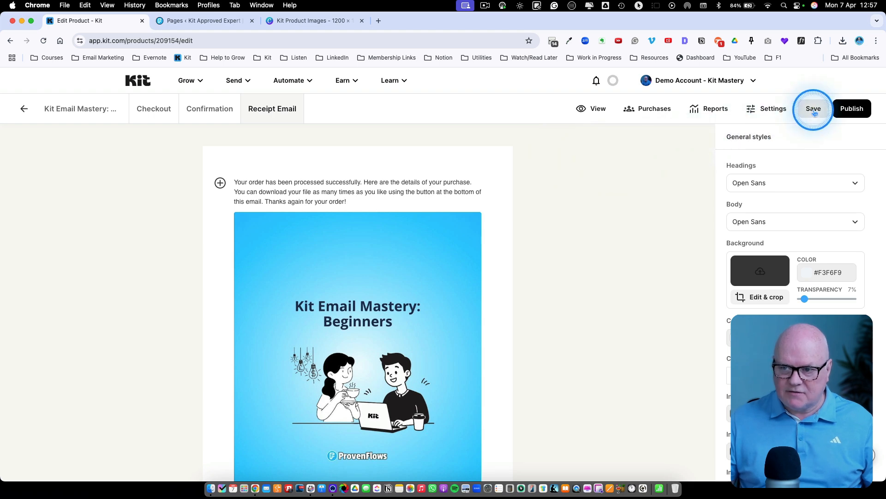
pyautogui.click(813, 110)
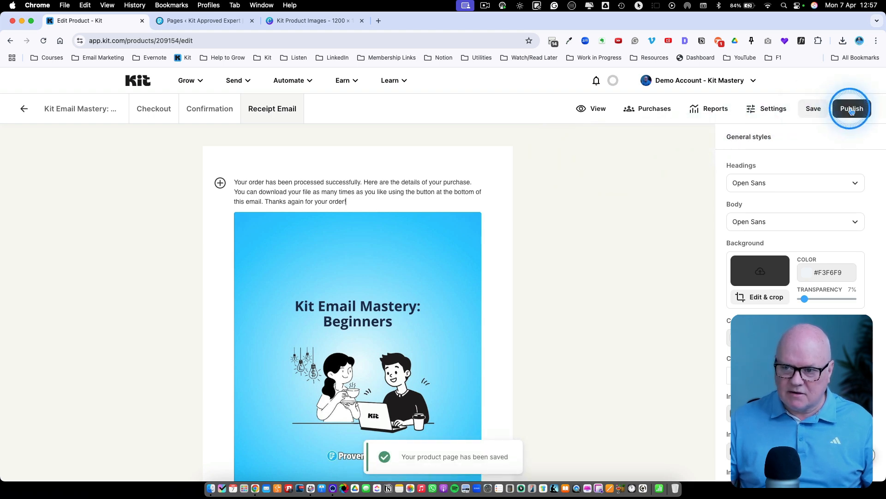
pyautogui.click(851, 109)
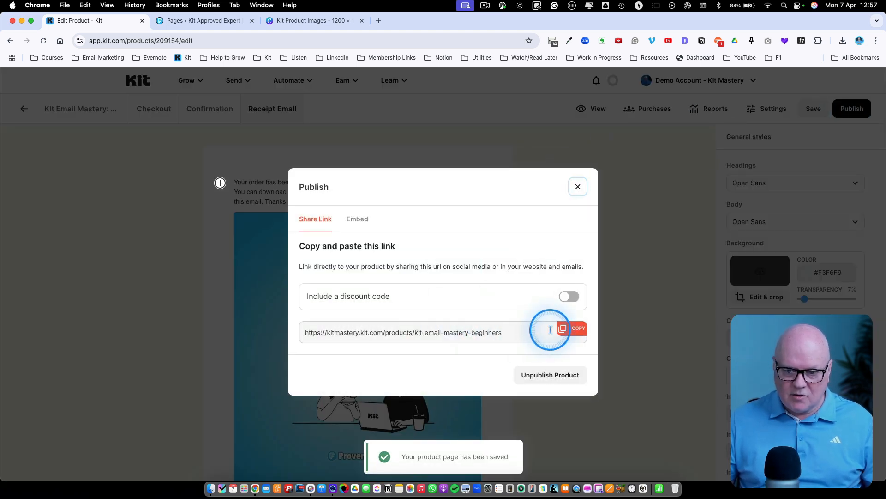
# - Copy the product's share URL, load it in a new tab, then return to the editor
pyautogui.moveTo(500, 336); pyautogui.dragTo(298, 333)
pyautogui.press('super+c')
pyautogui.click(555, 328)
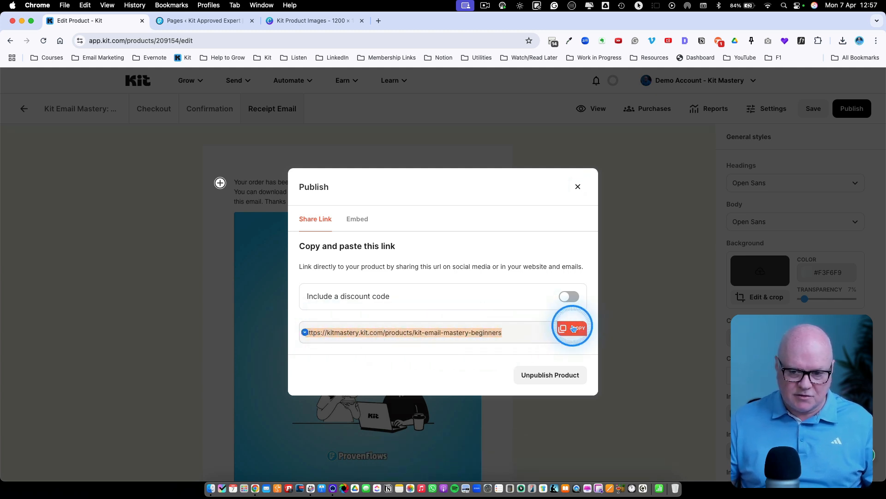
pyautogui.click(378, 22)
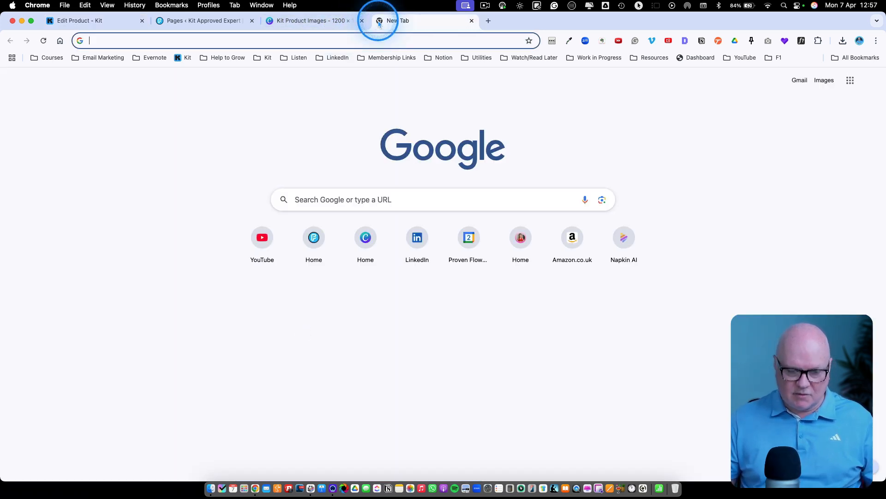
pyautogui.press('super+v')
pyautogui.press('Return')
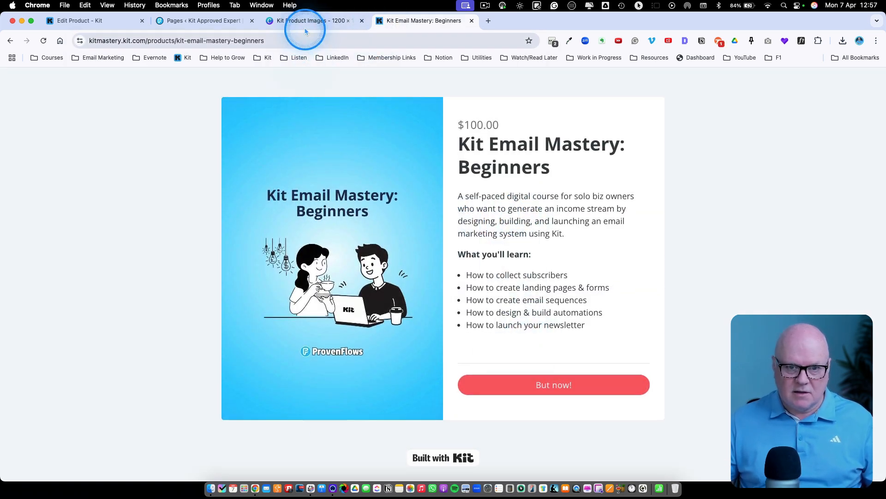
pyautogui.press('super+1')
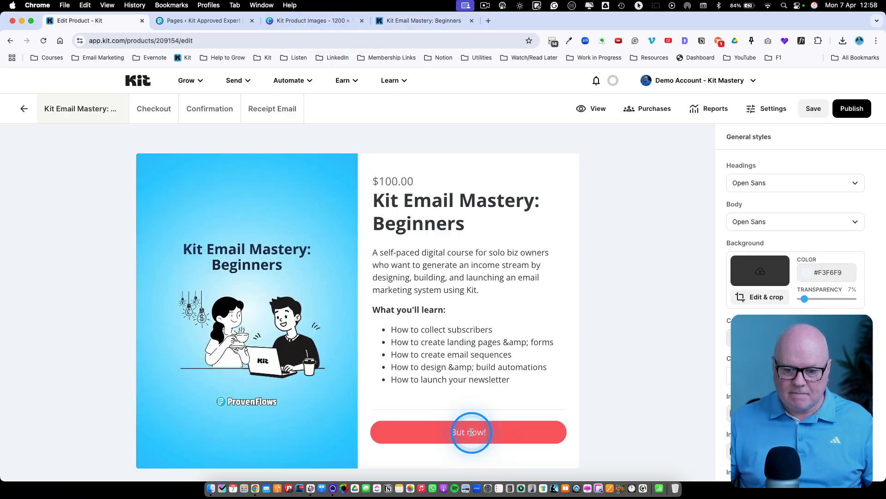
# - Change the button label to 'Buy now!', save and publish, and reload the live page
pyautogui.click(471, 432)
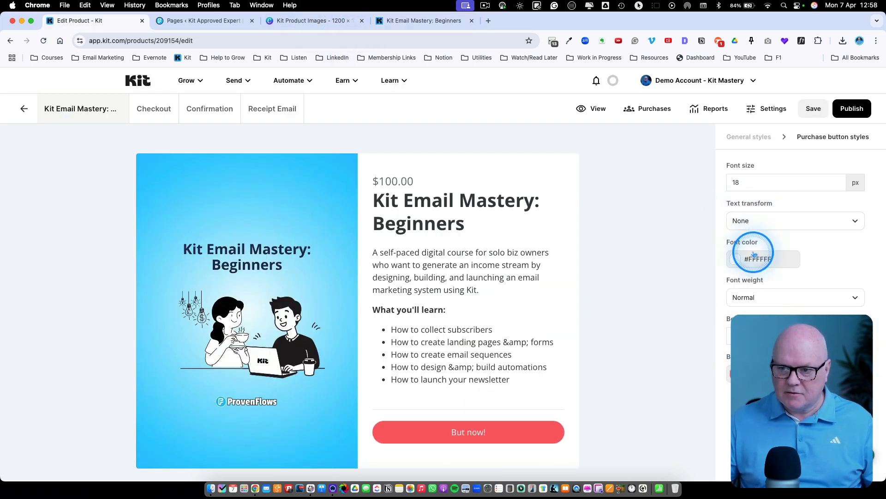
pyautogui.click(463, 430)
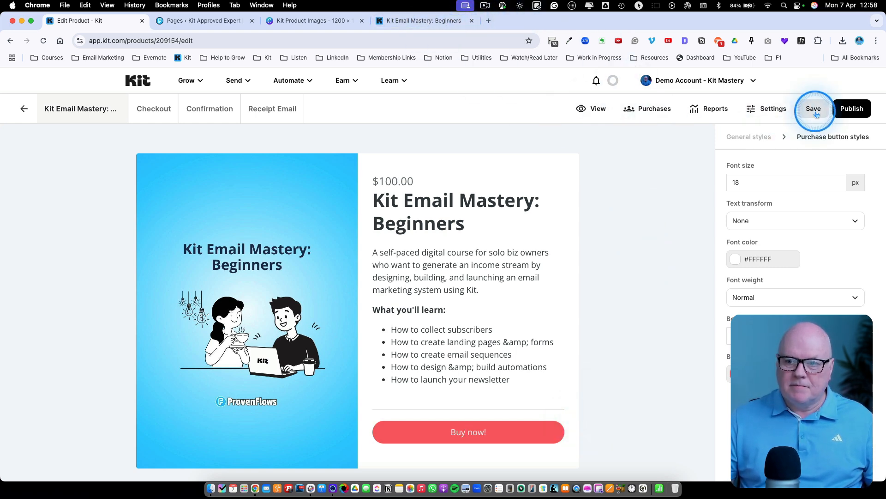
pyautogui.click(836, 111)
pyautogui.click(418, 21)
pyautogui.click(43, 41)
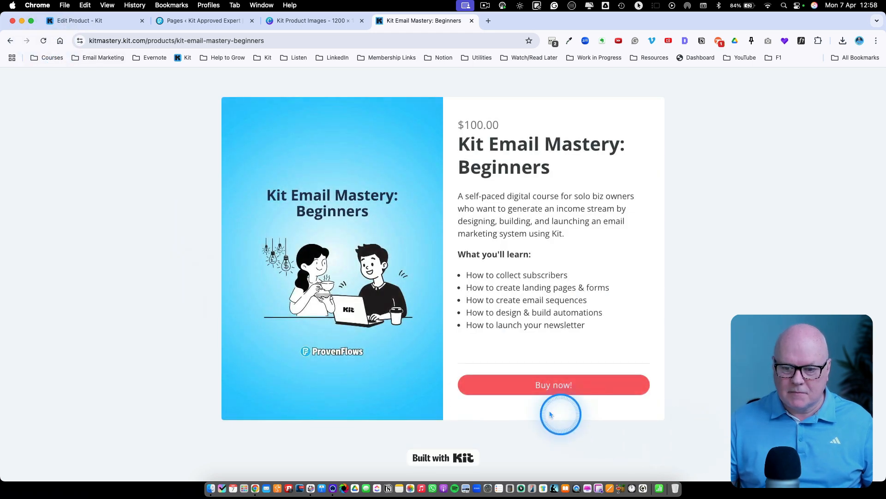
# - Click Buy now! on the live product page to reach checkout
pyautogui.click(551, 387)
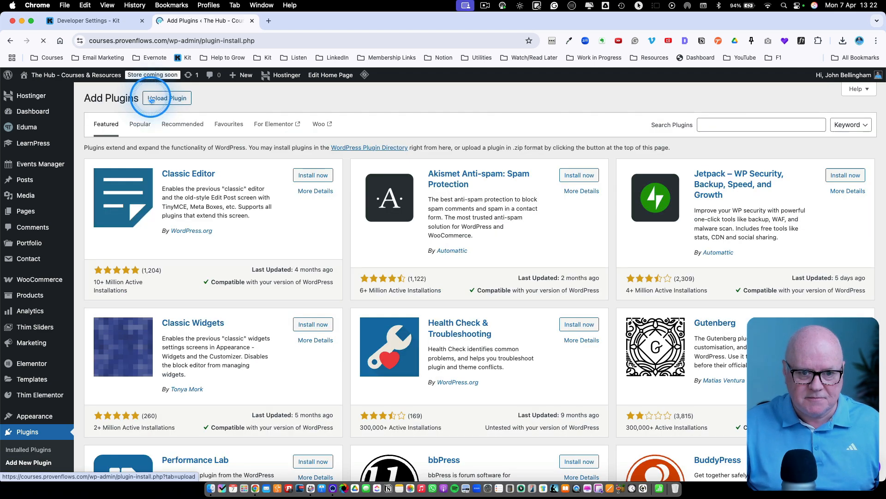
# - Search plugins for 'kit', then install and activate Kit (formerly ConvertKit)
pyautogui.click(713, 124)
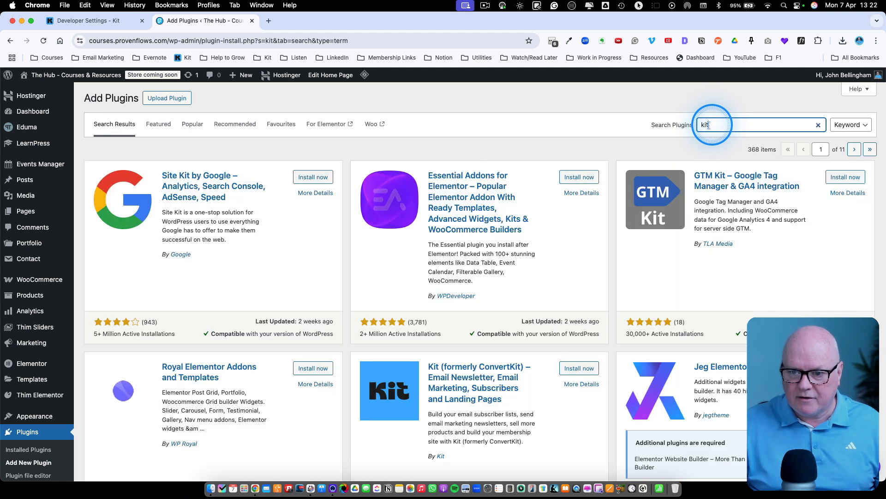
pyautogui.scroll(-3, 518, 320)
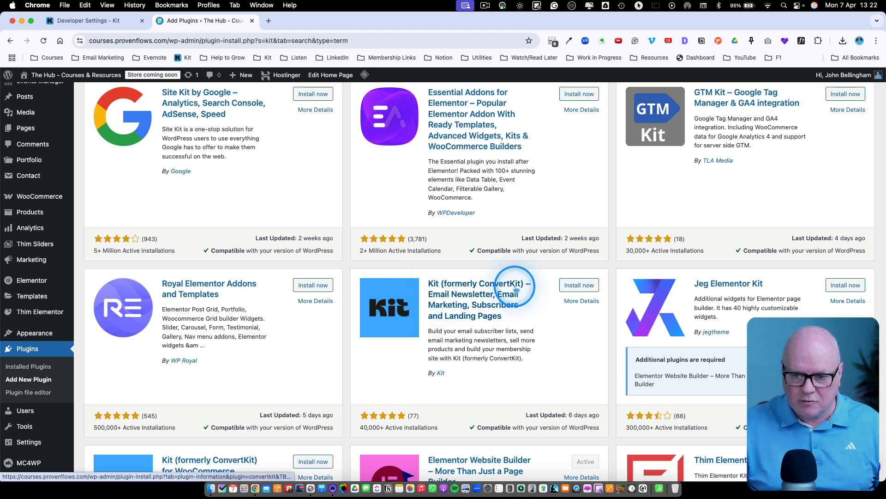
pyautogui.click(580, 286)
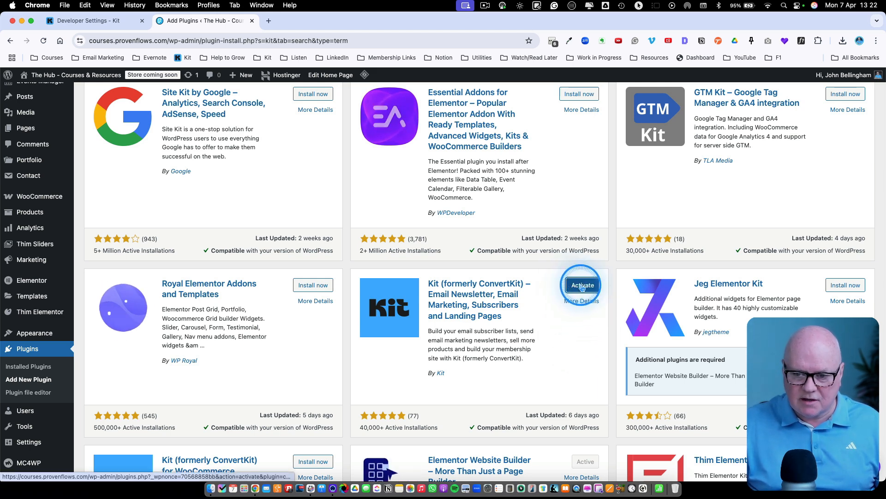
pyautogui.click(583, 285)
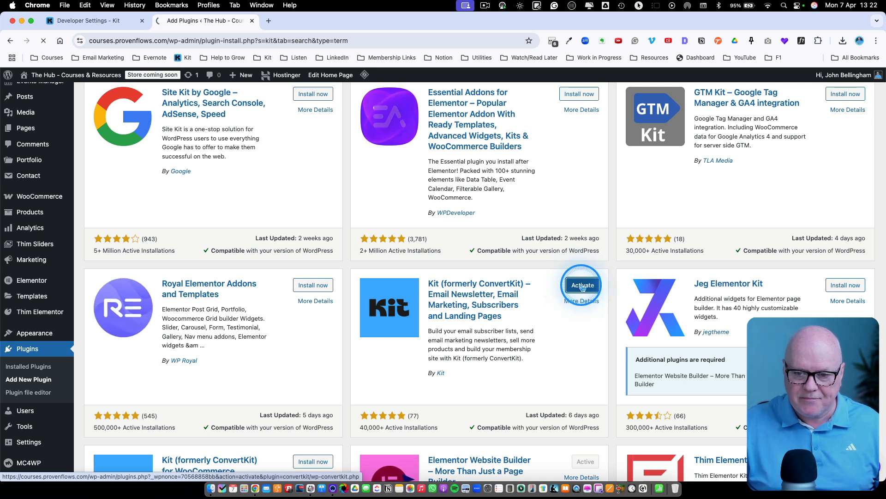
pyautogui.scroll(-5, 234, 346)
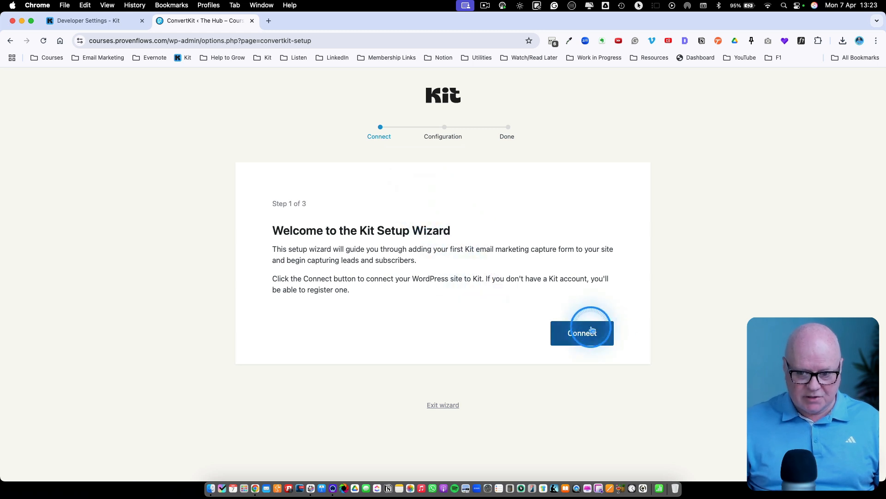
# - Start the Kit Setup Wizard connection so Kit asks to authorize WordPress access
pyautogui.click(577, 335)
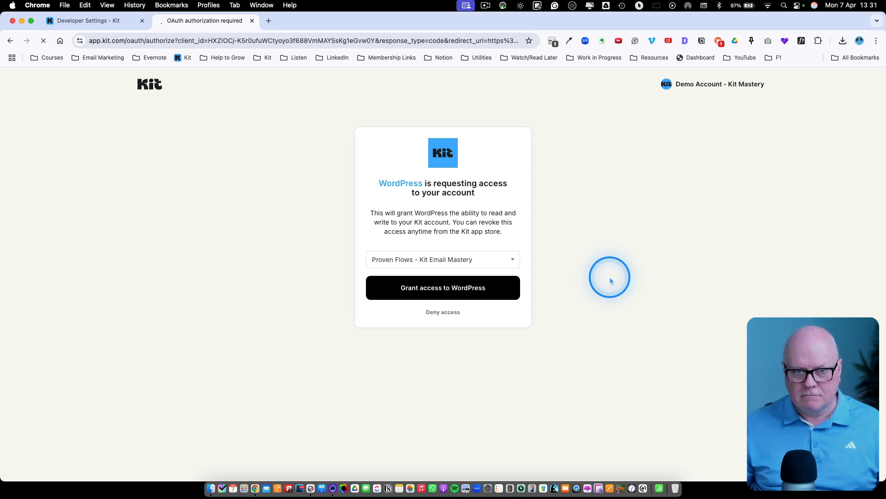
# - Review the Kit General Settings, confirming the successful authorization message
pyautogui.scroll(-1, 203, 198)
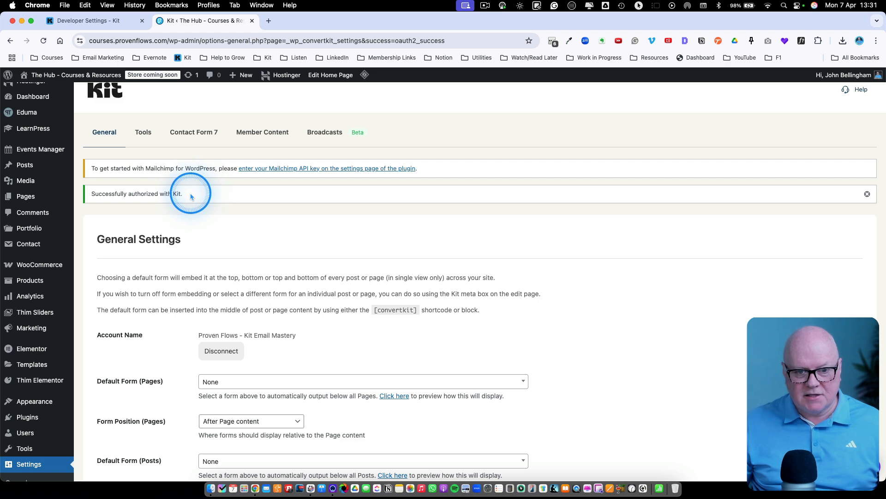
pyautogui.moveTo(74, 193); pyautogui.dragTo(189, 196)
pyautogui.click(218, 245)
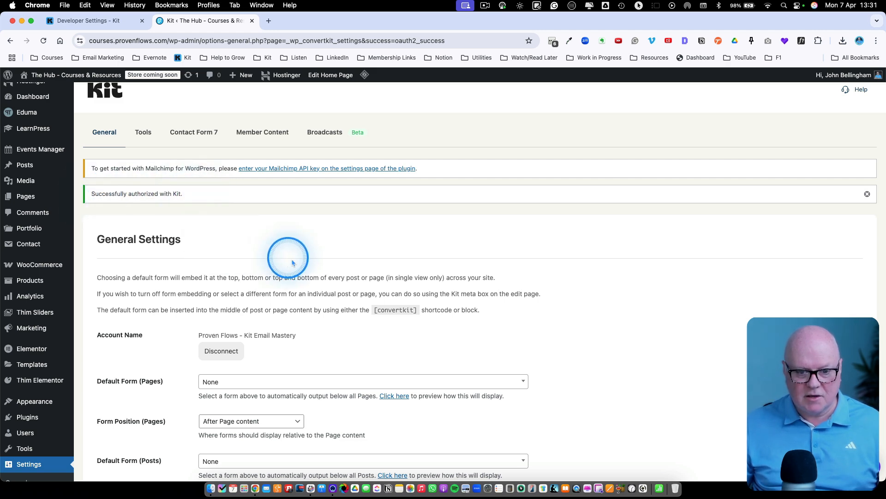
pyautogui.scroll(-8, 288, 261)
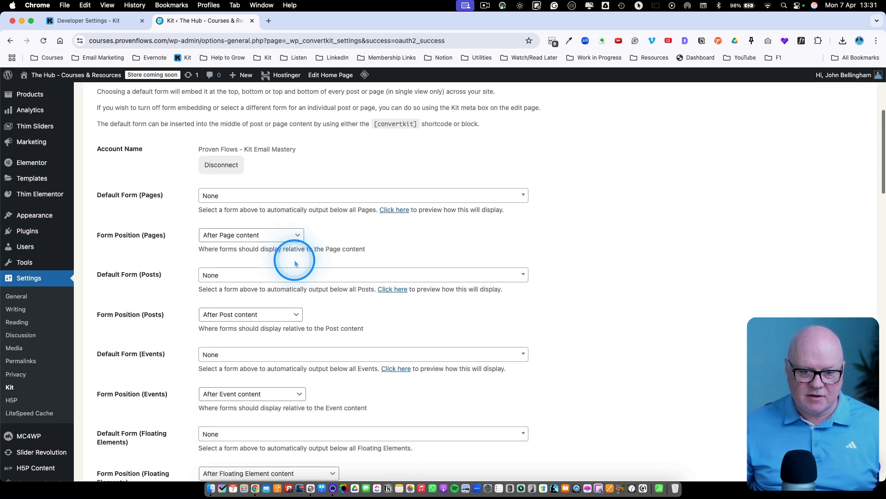
pyautogui.scroll(-15, 295, 263)
pyautogui.scroll(-9, 295, 260)
pyautogui.scroll(20, 294, 260)
pyautogui.scroll(5, 295, 260)
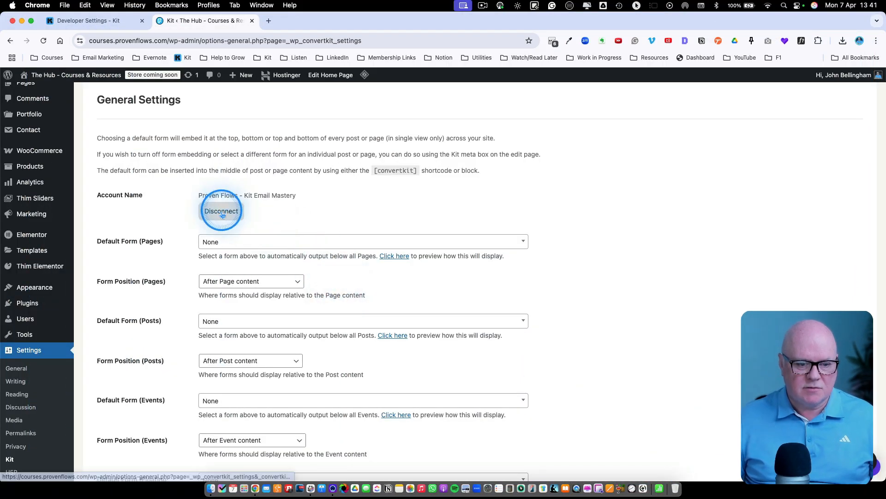
# - Go to the Pages list and show Kit's Add New options for landing pages and member content
pyautogui.scroll(5, 14, 221)
pyautogui.click(28, 212)
pyautogui.click(183, 100)
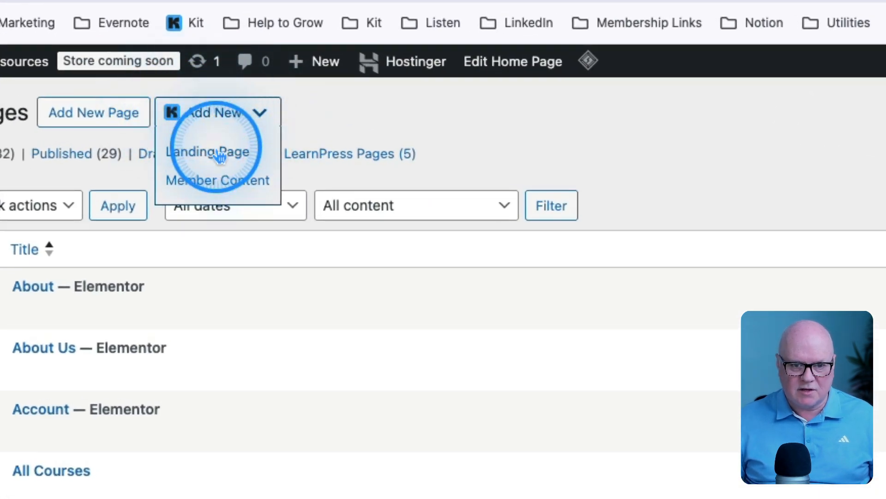
# - Create Kit member content named Kit Email Mastery: Beginners and reuse that name as the non-members description
pyautogui.click(218, 182)
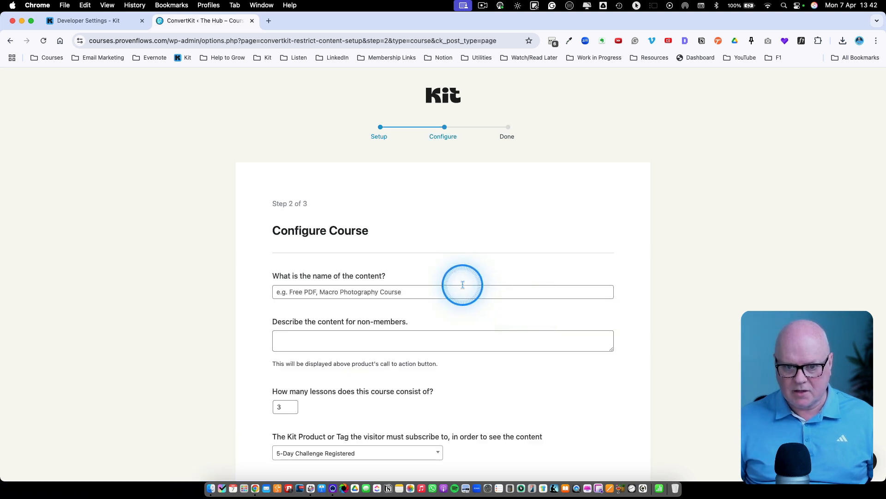
pyautogui.scroll(-5, 434, 259)
pyautogui.click(343, 149)
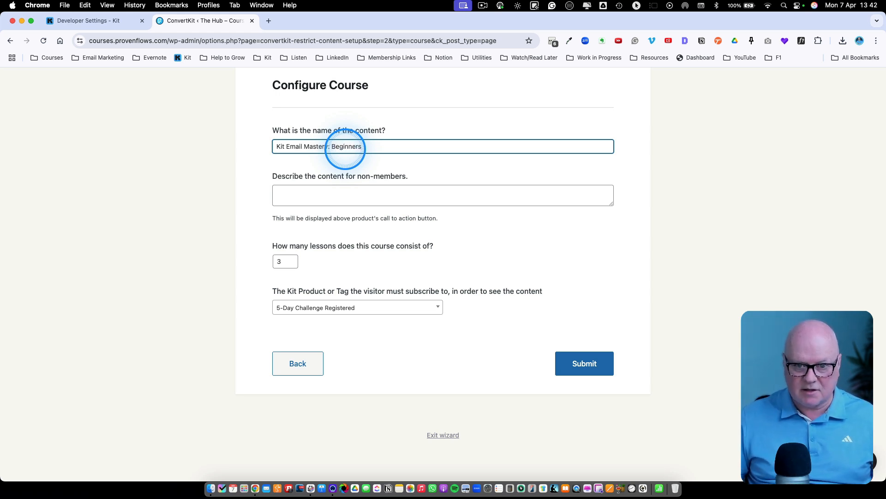
pyautogui.click(301, 195)
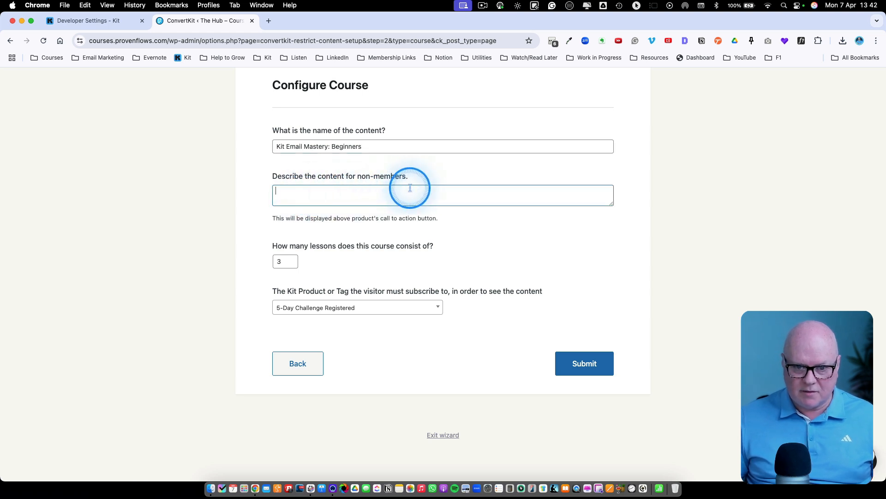
pyautogui.moveTo(368, 146); pyautogui.dragTo(259, 146)
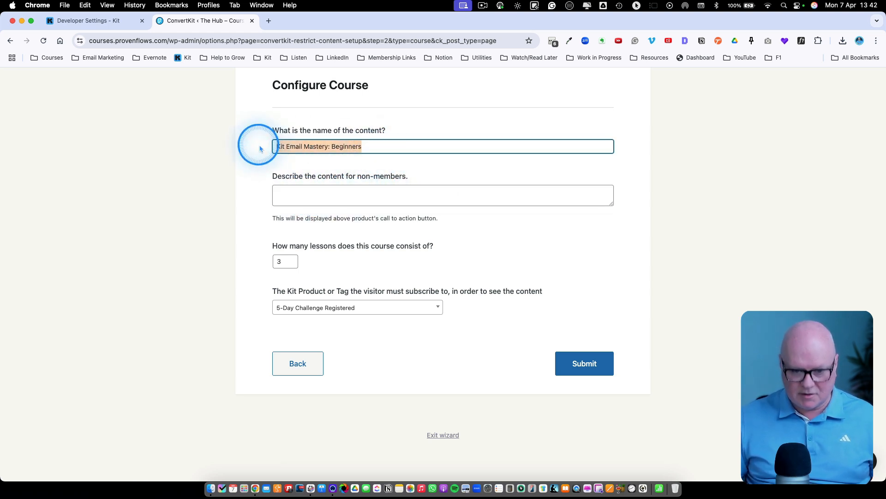
pyautogui.click(292, 197)
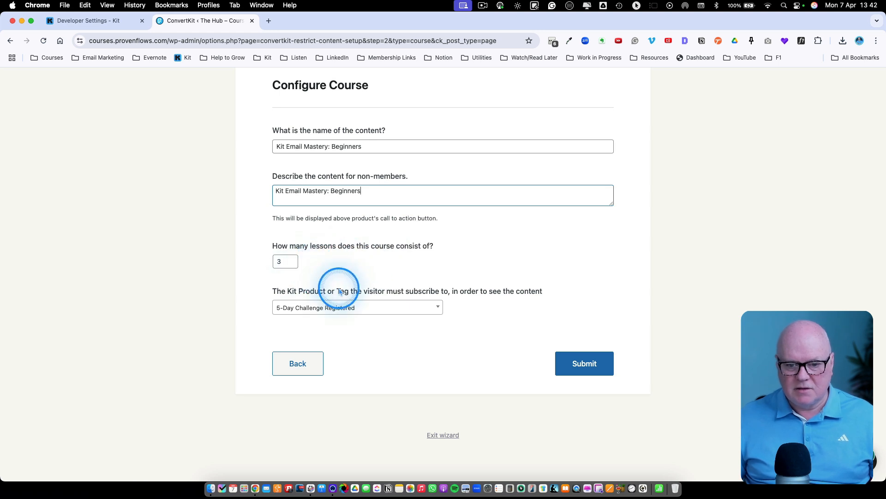
# - Keep 3 lessons and require the Kit Email Mastery: Beginners product for access
pyautogui.click(291, 260)
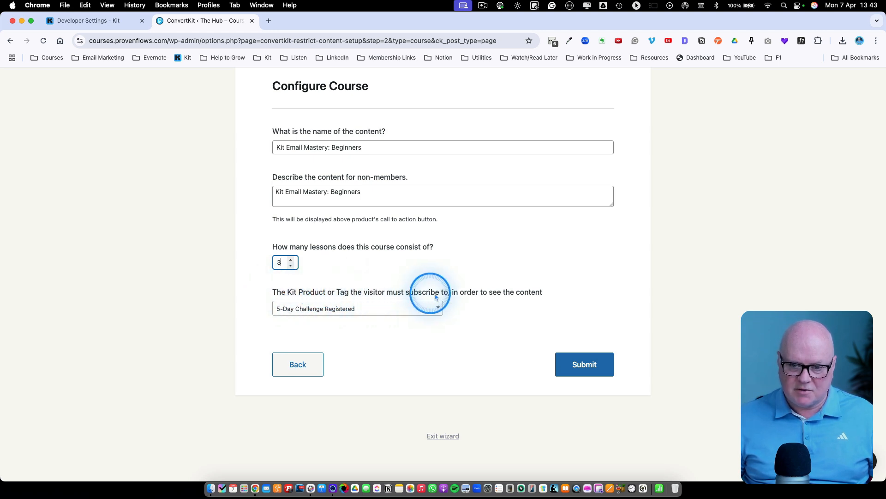
pyautogui.click(327, 310)
pyautogui.scroll(-10, 389, 356)
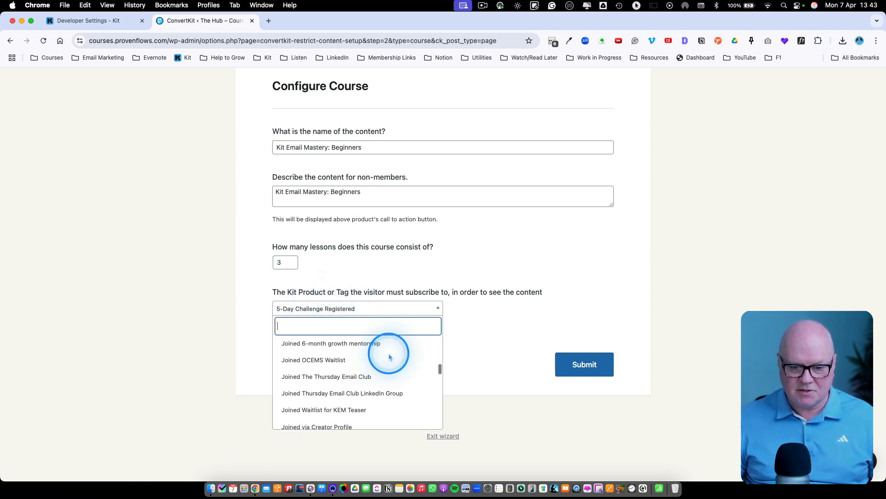
pyautogui.scroll(-5, 389, 356)
pyautogui.scroll(6, 409, 364)
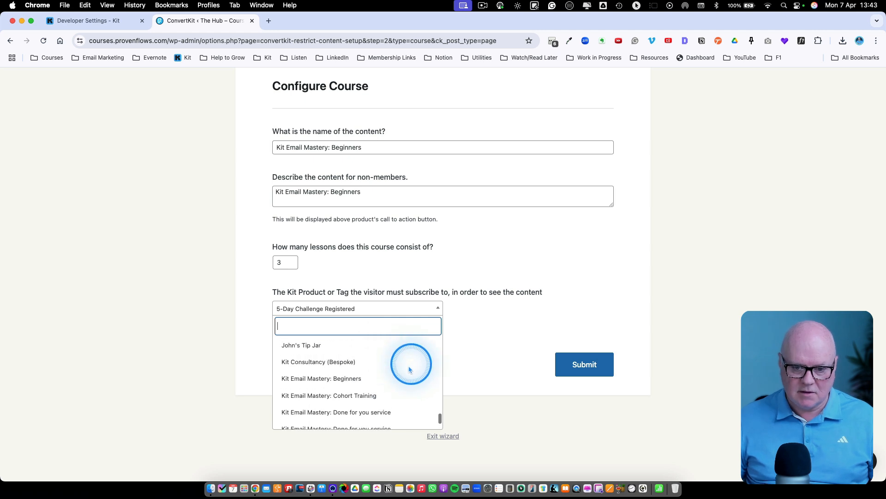
pyautogui.click(335, 381)
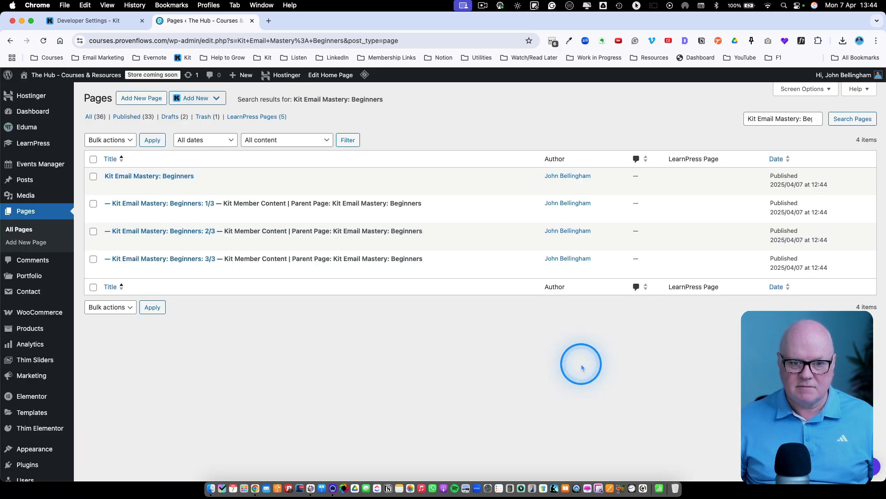
# - Edit the Kit Email Mastery: Beginners page from its row in the Pages list
pyautogui.moveTo(141, 183)
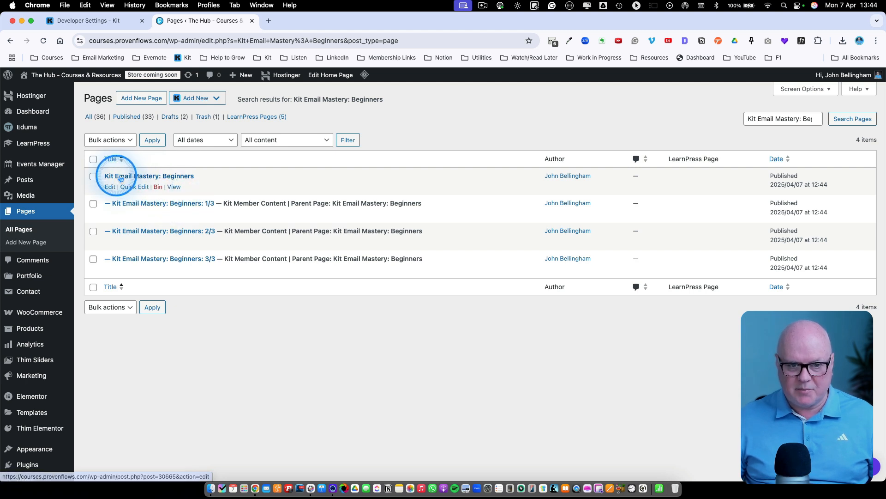
pyautogui.moveTo(109, 204)
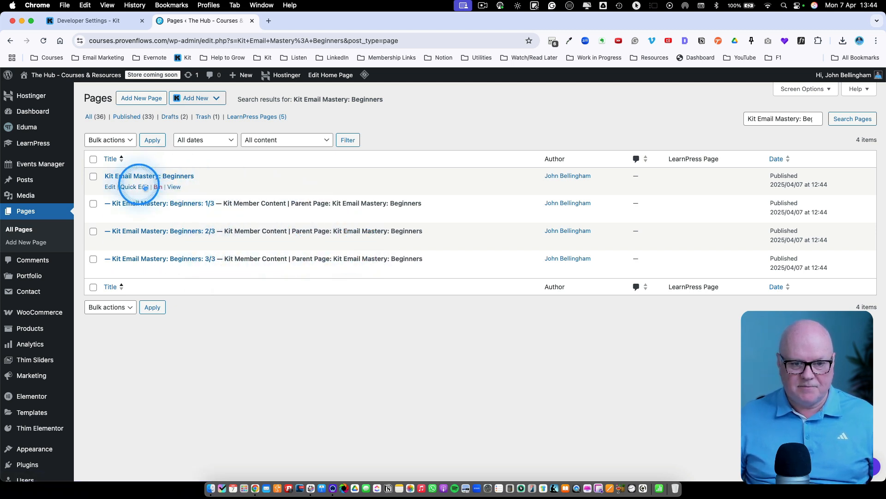
pyautogui.click(110, 186)
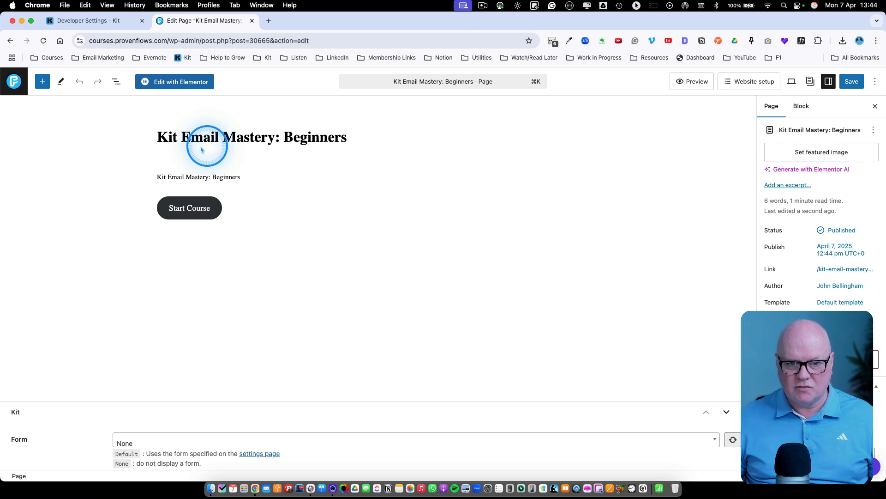
# - Insert an empty paragraph under the Start Course button, then launch Edit with Elementor
pyautogui.click(191, 204)
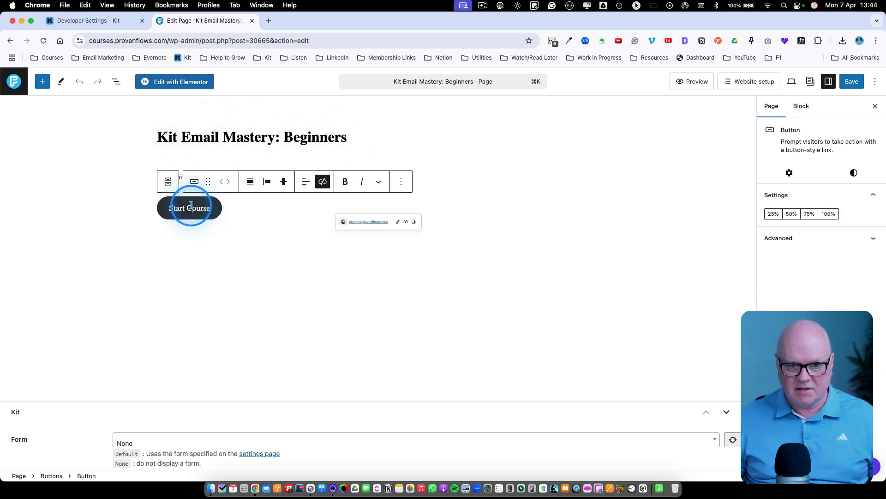
pyautogui.click(235, 226)
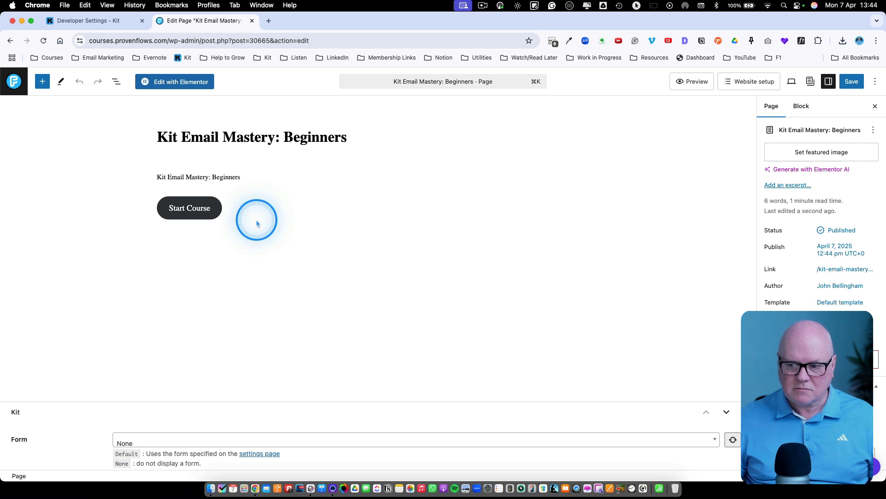
pyautogui.click(230, 233)
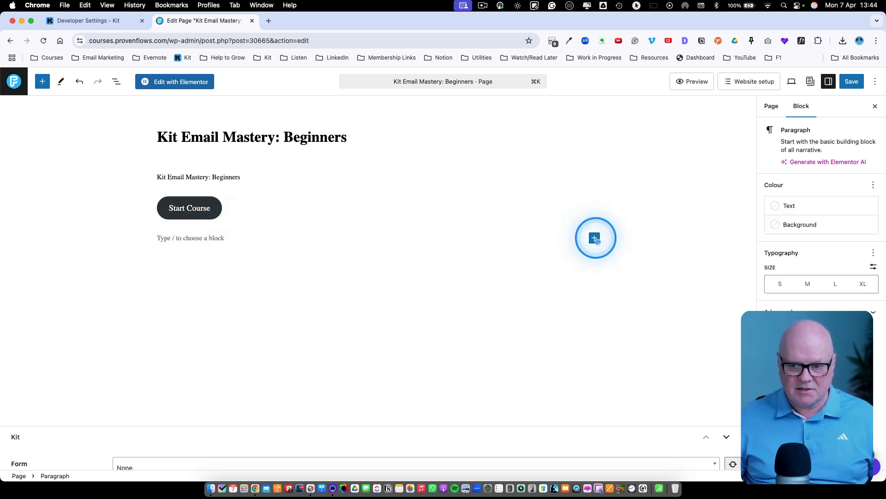
pyautogui.click(594, 238)
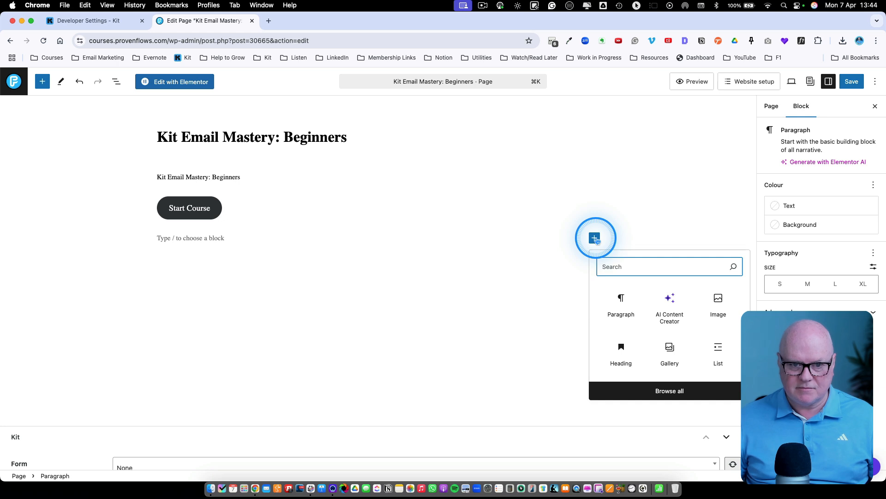
pyautogui.click(559, 234)
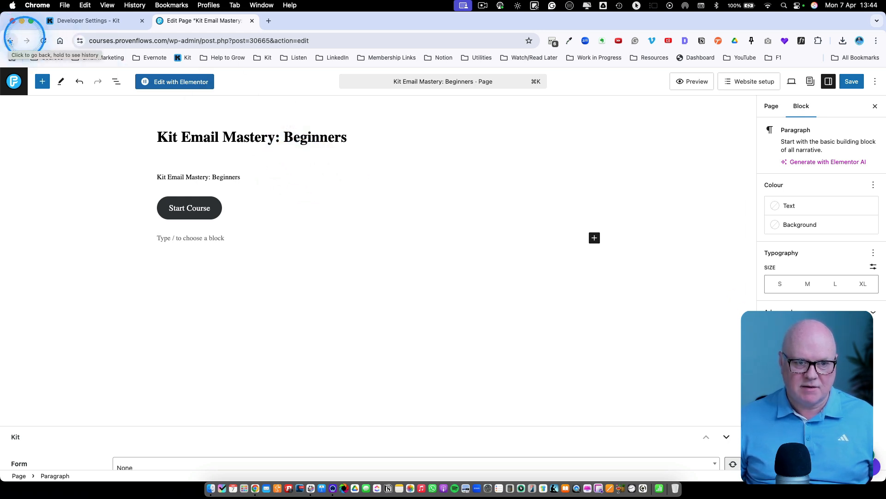
pyautogui.click(175, 82)
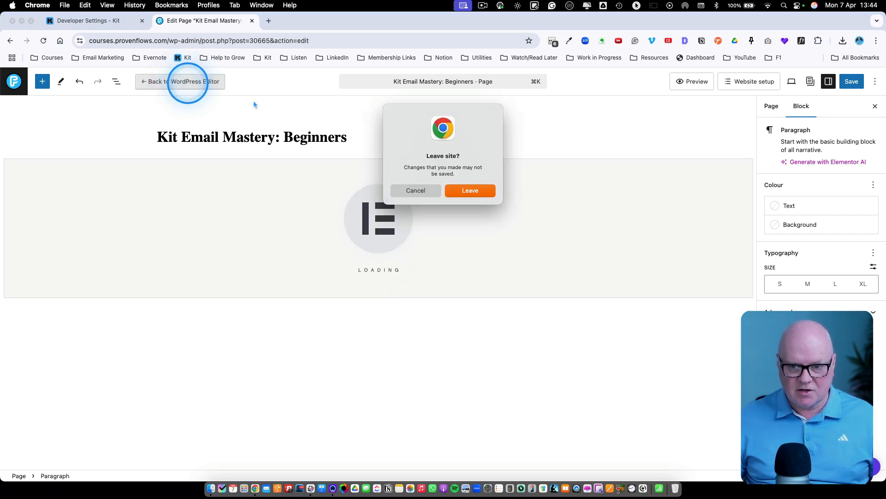
# - Leave for Elementor, scroll through the parent page layout, then go back to the WordPress editor
pyautogui.click(487, 192)
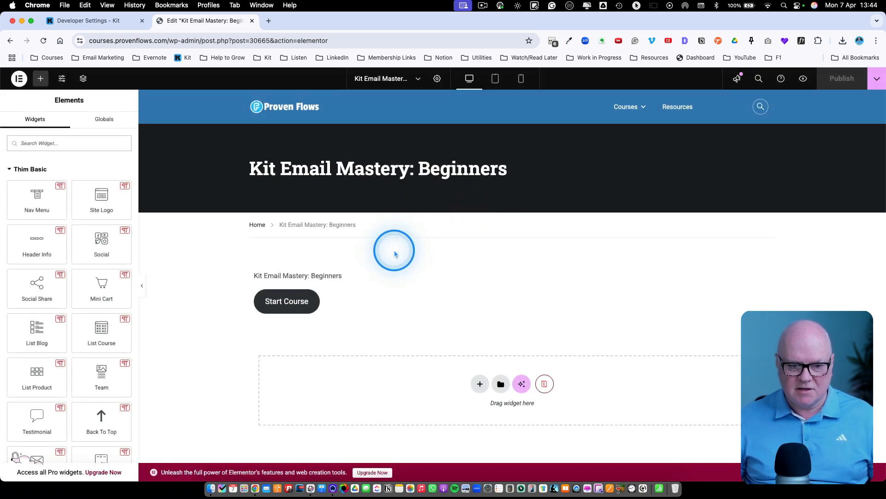
pyautogui.scroll(-5, 394, 253)
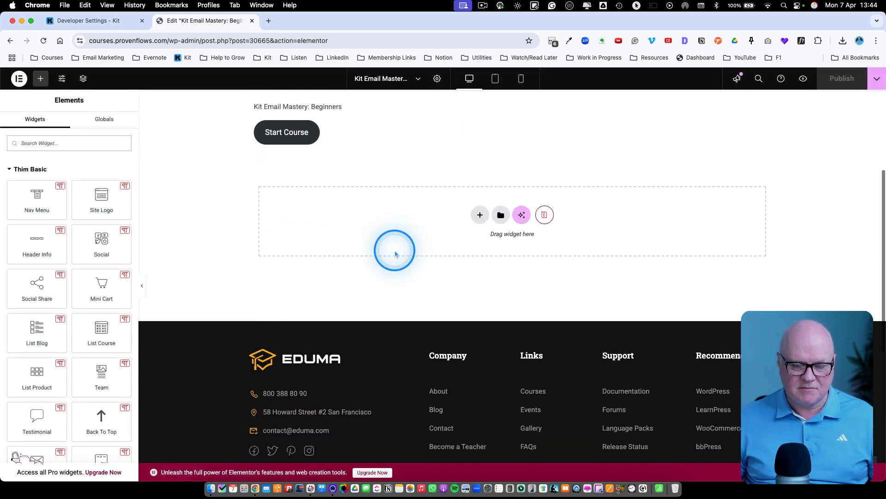
pyautogui.scroll(5, 392, 252)
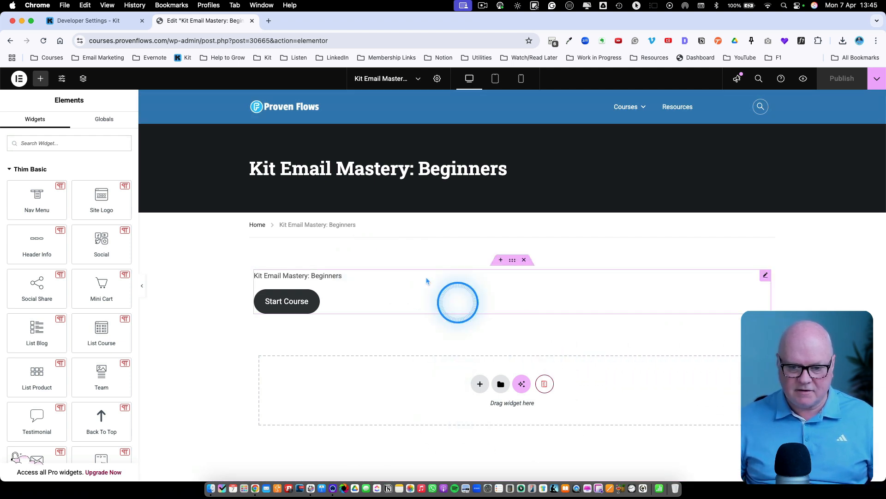
pyautogui.scroll(-5, 323, 296)
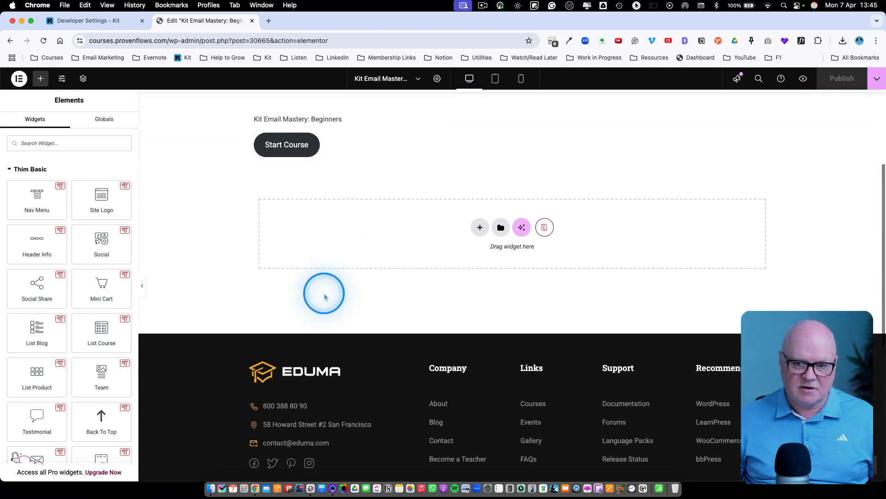
pyautogui.scroll(4, 323, 295)
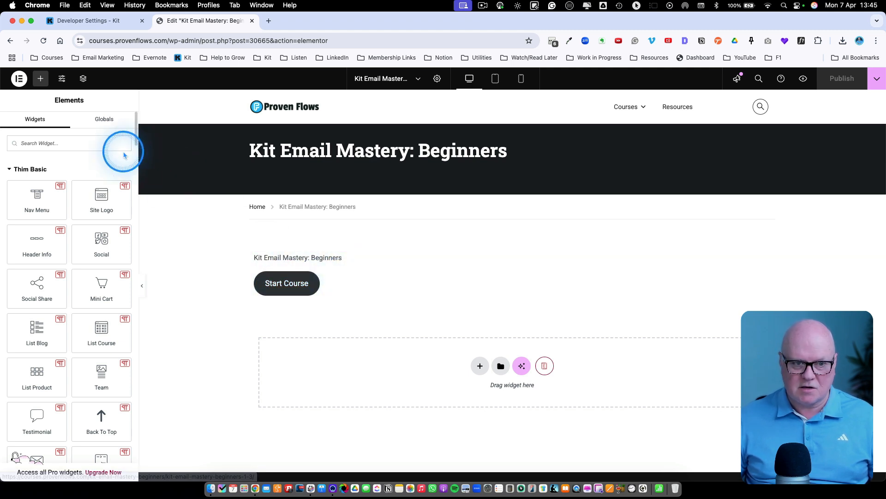
pyautogui.click(10, 42)
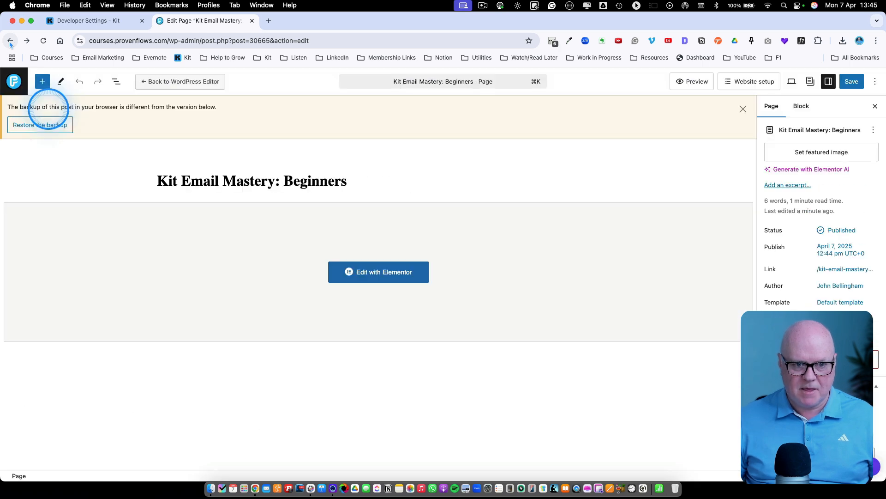
# - Open lesson 1/3, review its paragraphs, delete the Lesson 1 text's final period, and open Elementor
pyautogui.click(10, 41)
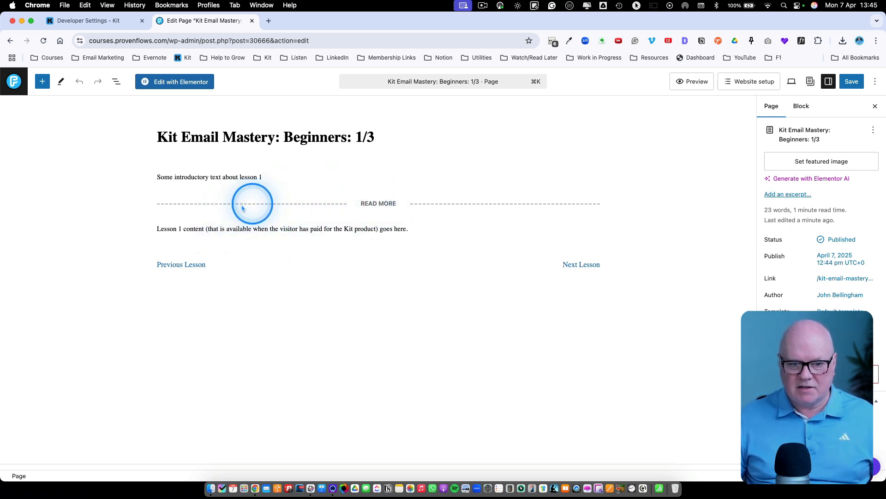
pyautogui.doubleClick(171, 177)
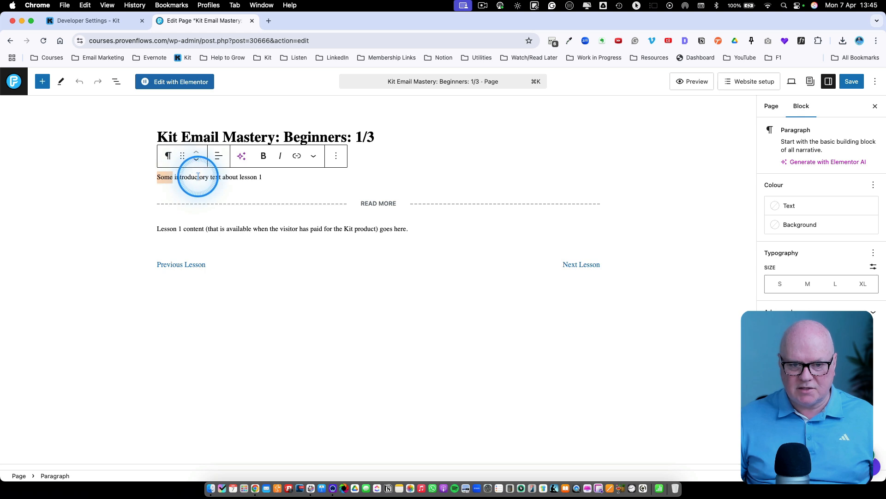
pyautogui.tripleClick(273, 229)
pyautogui.click(325, 230)
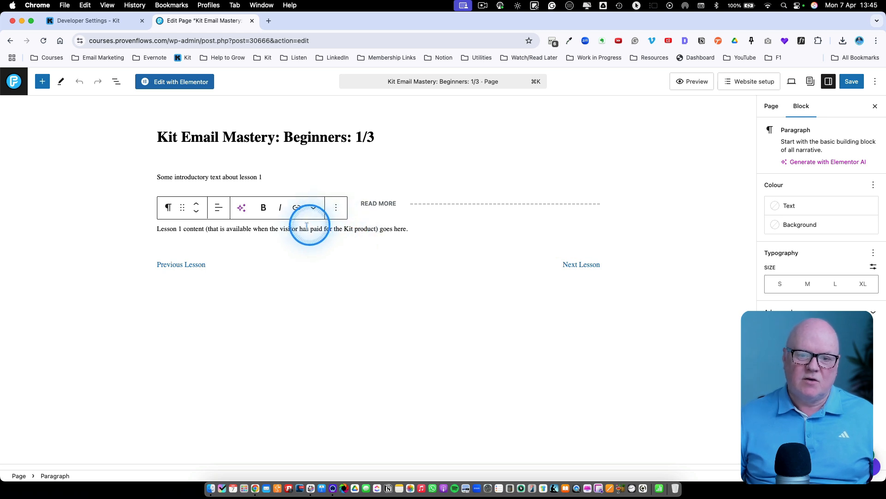
pyautogui.click(289, 177)
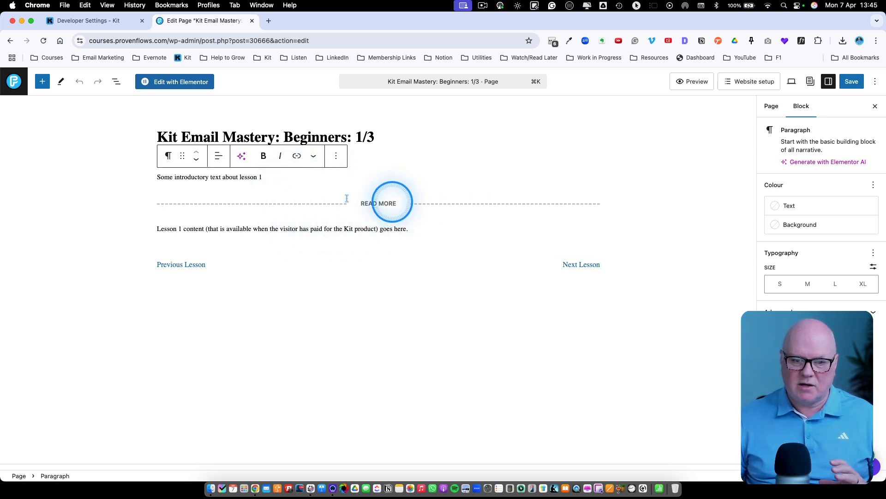
pyautogui.click(268, 229)
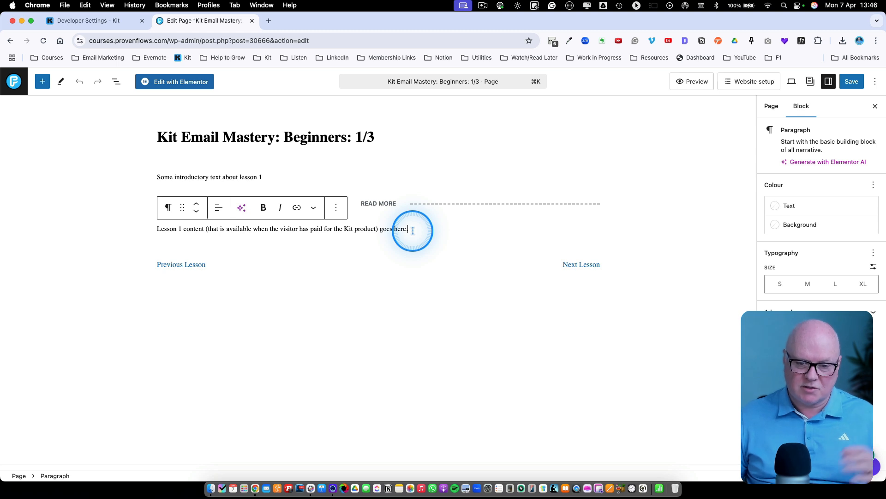
pyautogui.press('BackSpace')
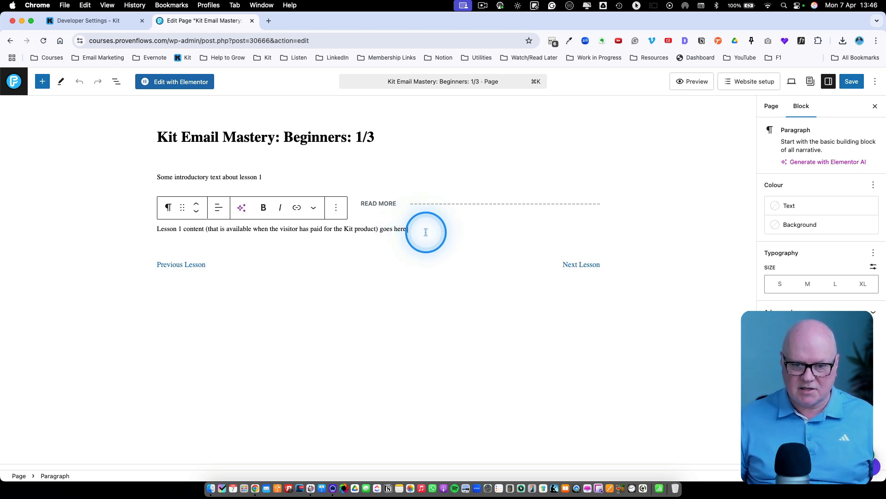
pyautogui.click(180, 83)
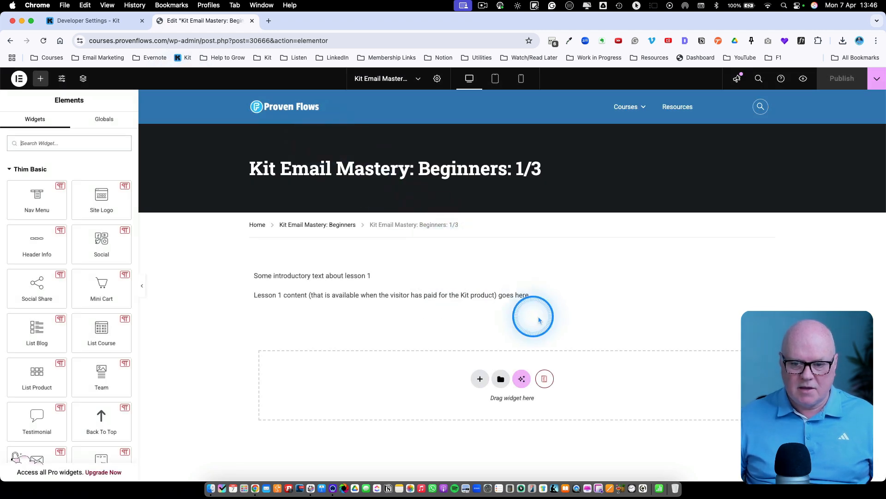
# - Add a single-column Flexbox container below the Lesson 1 text
pyautogui.click(481, 378)
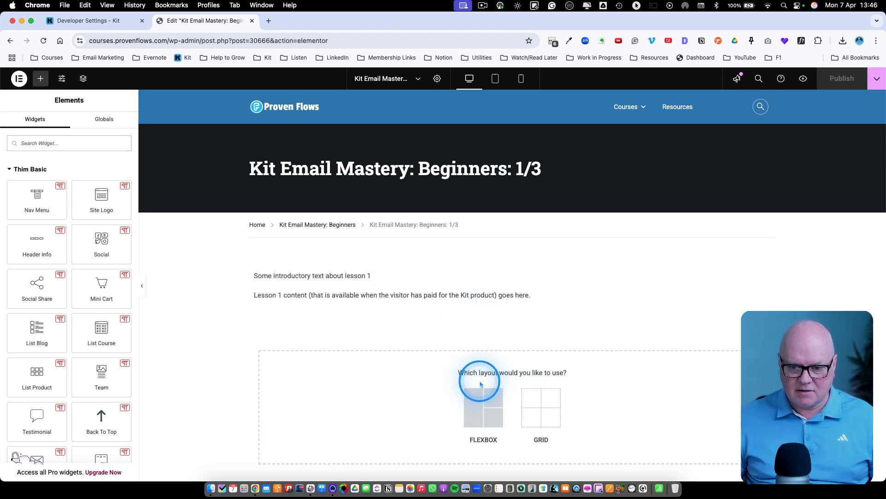
pyautogui.click(480, 402)
pyautogui.click(390, 401)
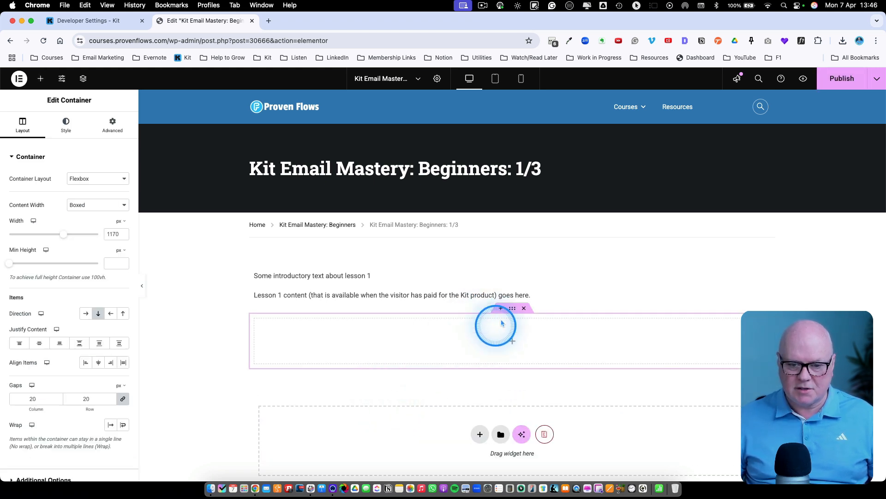
# - Search 'video' in Elements and drag the Video widget into the new container
pyautogui.scroll(-2, 517, 337)
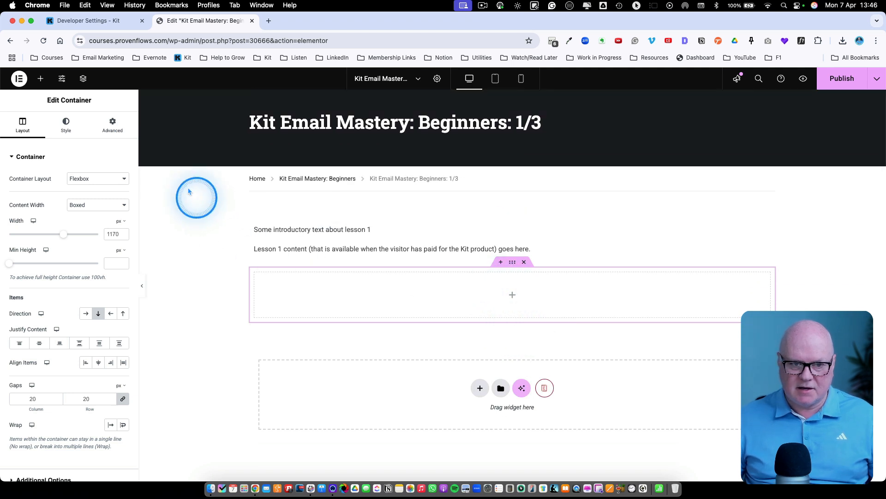
pyautogui.click(41, 79)
pyautogui.write('video')
pyautogui.moveTo(40, 188); pyautogui.dragTo(442, 296)
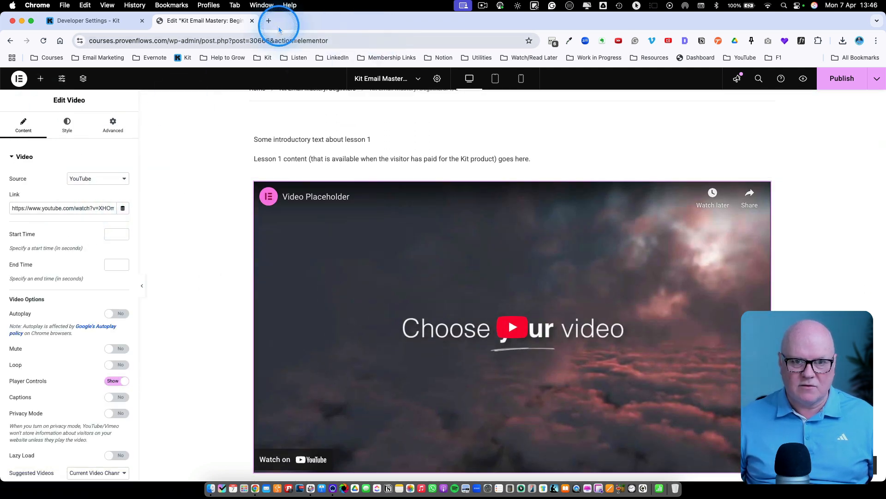
# - Copy the Kit newsletter video's YouTube share link and return to the Elementor lesson tab
pyautogui.click(267, 20)
pyautogui.write('y')
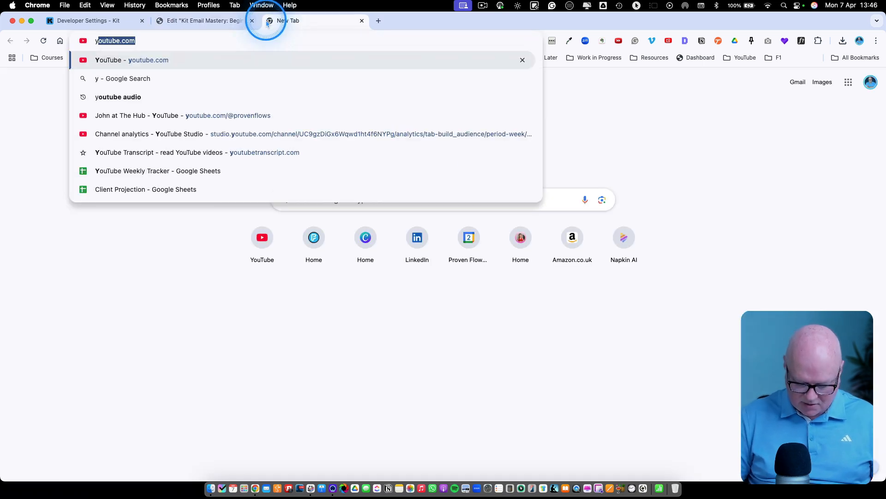
pyautogui.press('Return')
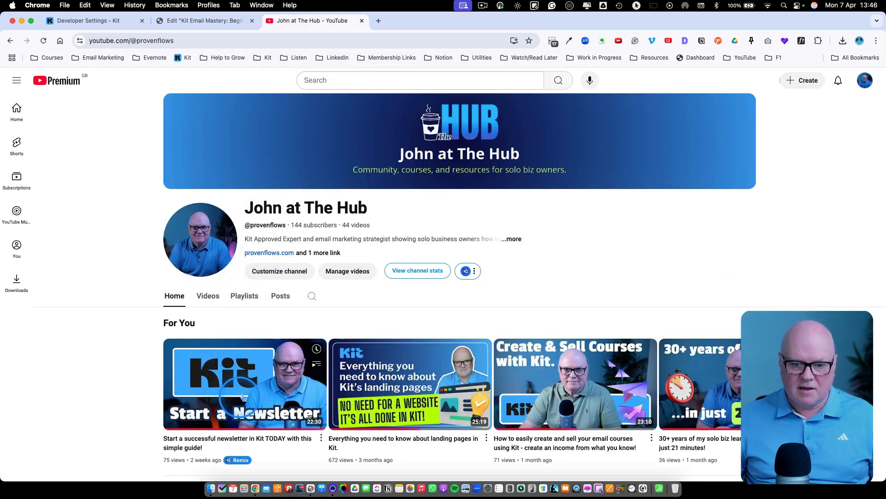
pyautogui.click(321, 438)
pyautogui.click(344, 415)
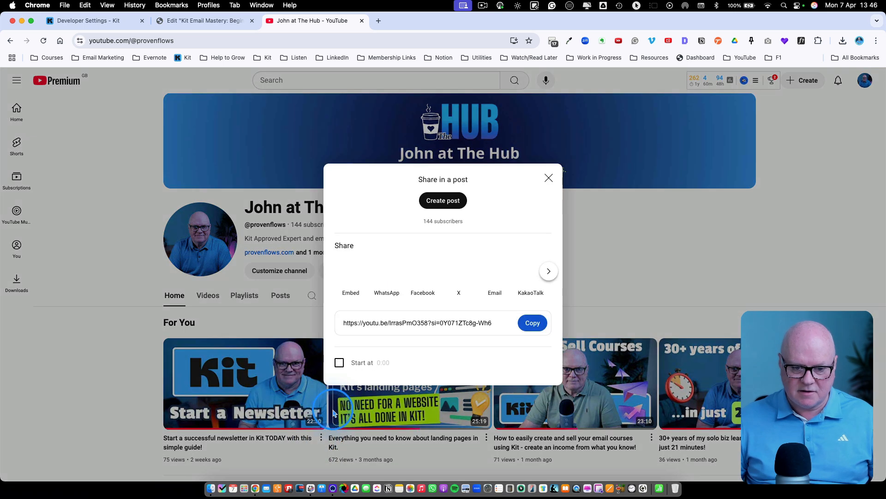
pyautogui.click(519, 326)
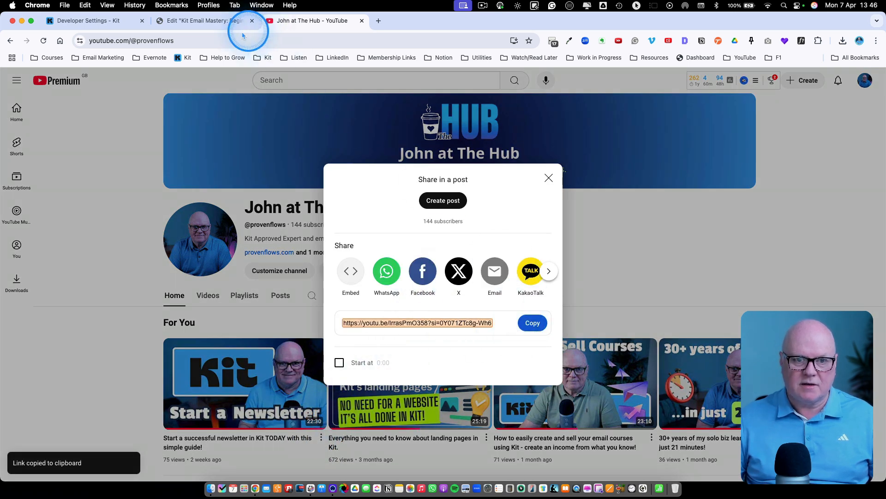
pyautogui.click(193, 23)
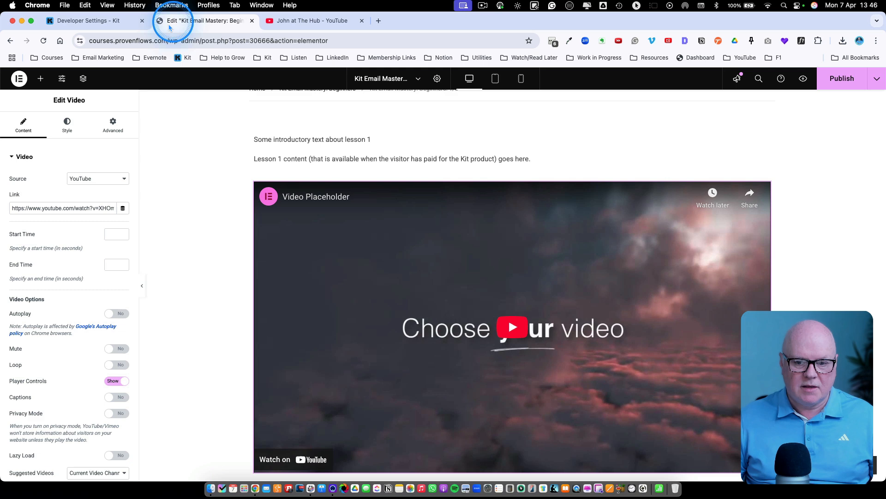
pyautogui.scroll(-1, 70, 194)
# - Keep YouTube as the video source and replace the placeholder link with the copied 'Start a successful newsletter in Kit TODAY' youtu.be URL
pyautogui.click(46, 204)
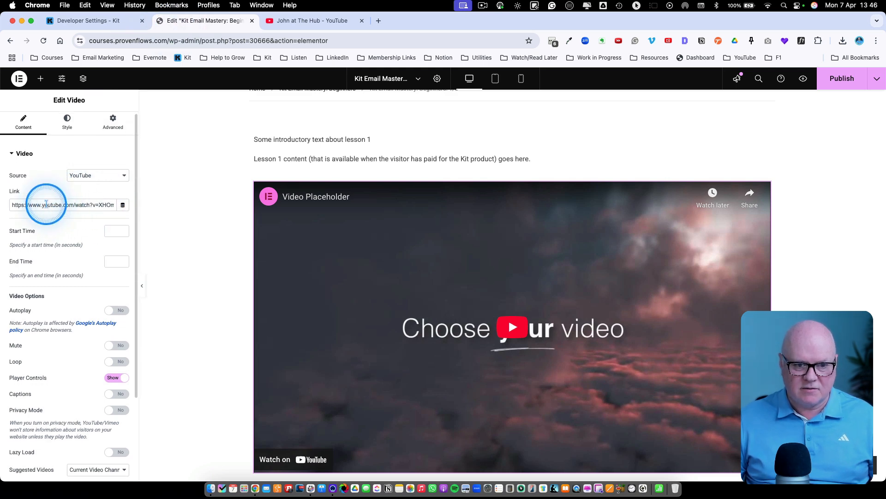
pyautogui.click(86, 175)
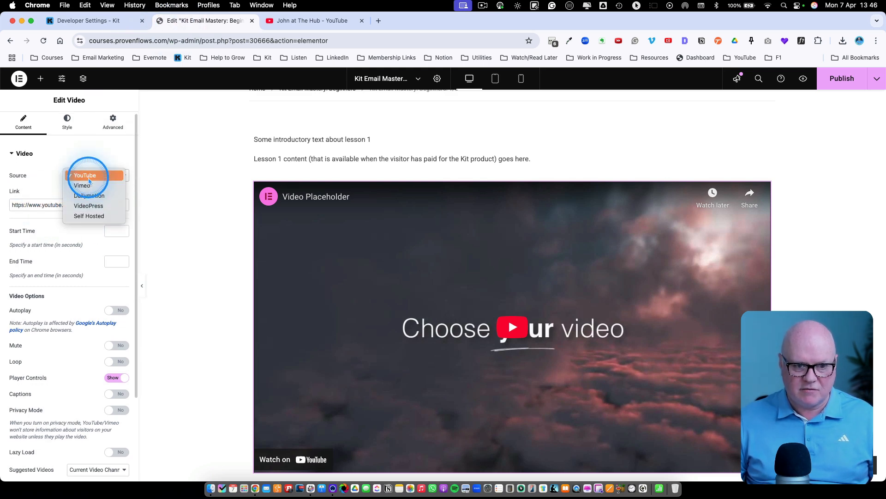
pyautogui.click(89, 180)
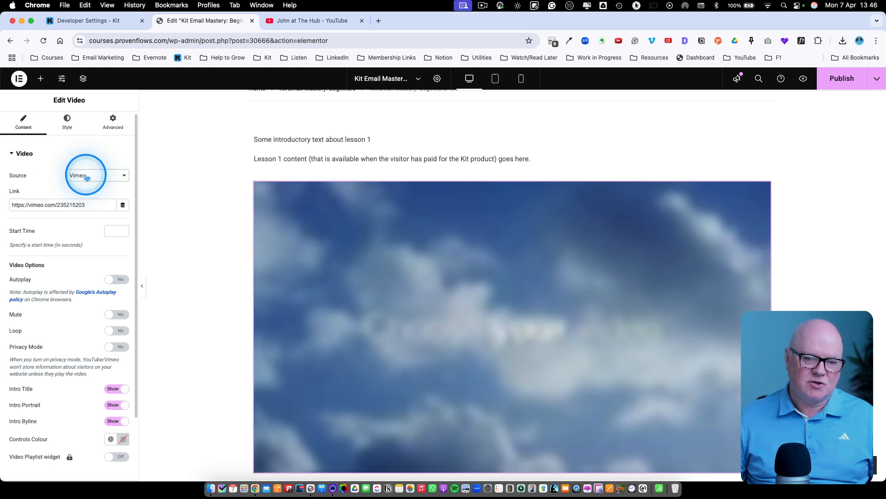
pyautogui.click(86, 178)
pyautogui.click(85, 165)
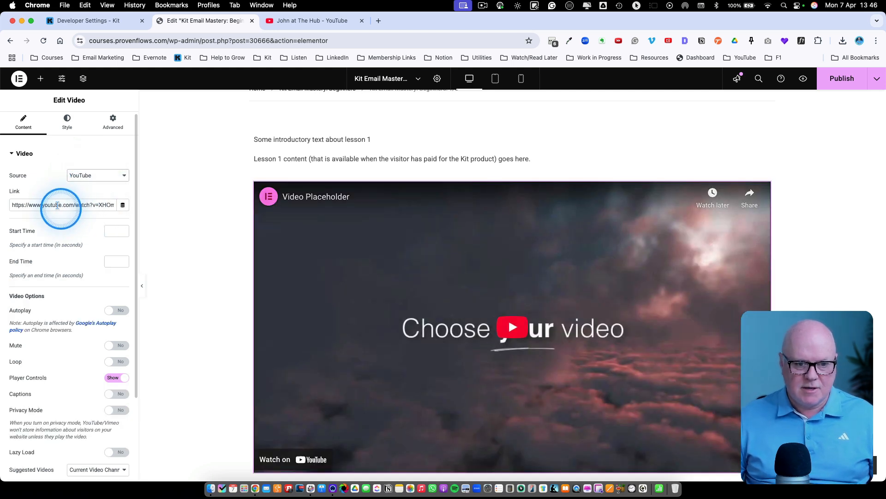
pyautogui.doubleClick(57, 205)
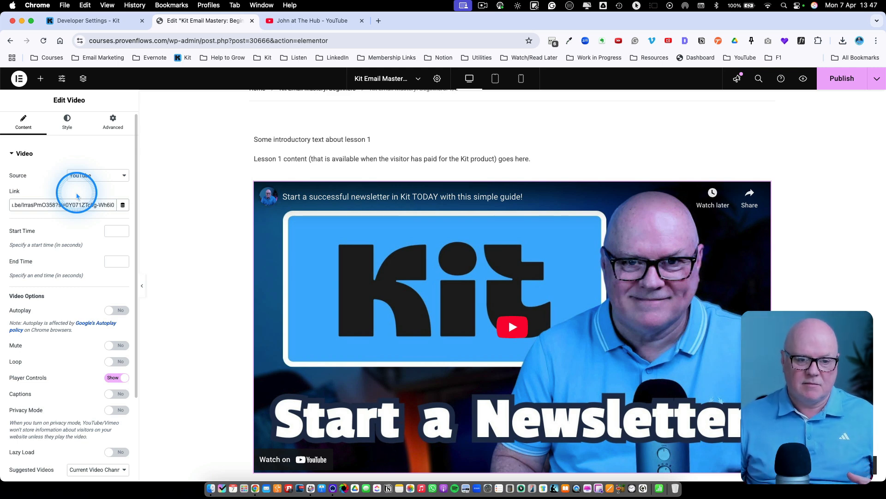
pyautogui.click(85, 179)
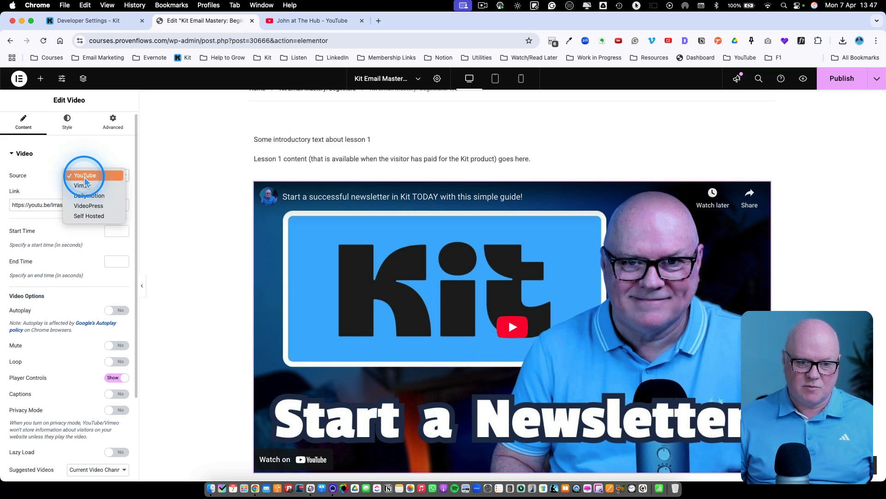
pyautogui.click(79, 148)
pyautogui.scroll(-3, 492, 289)
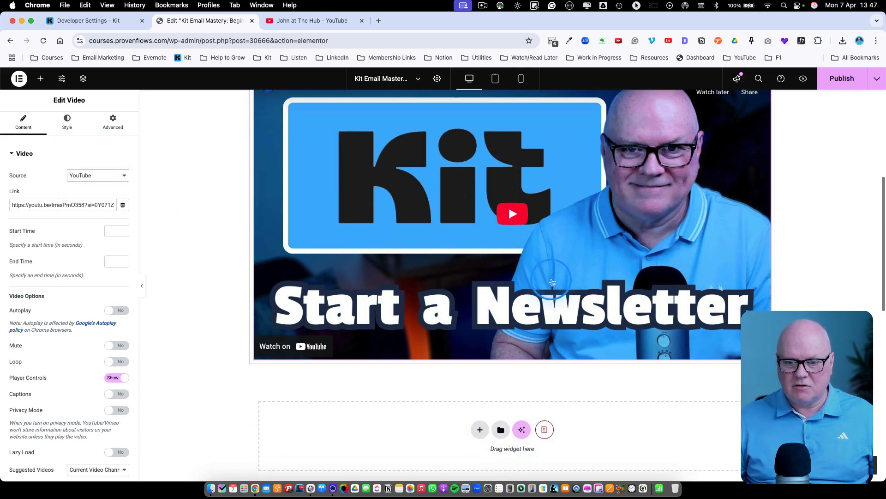
pyautogui.scroll(4, 531, 286)
pyautogui.scroll(-3, 548, 284)
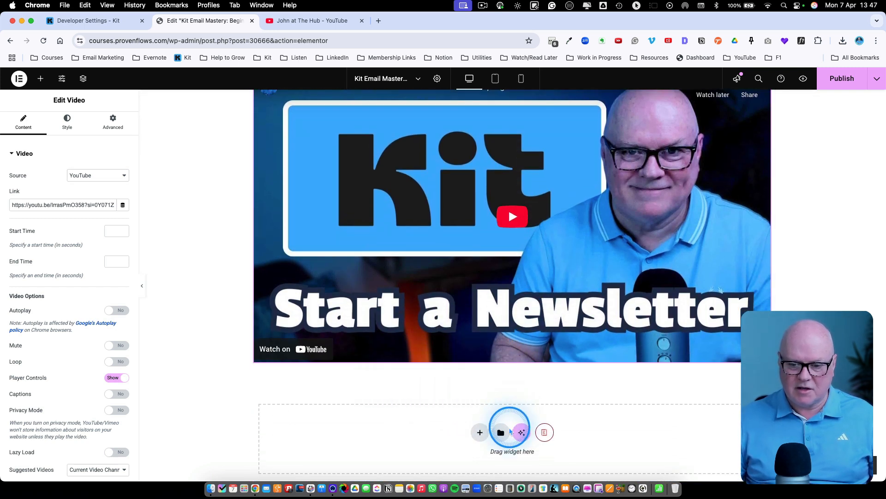
pyautogui.scroll(4, 476, 427)
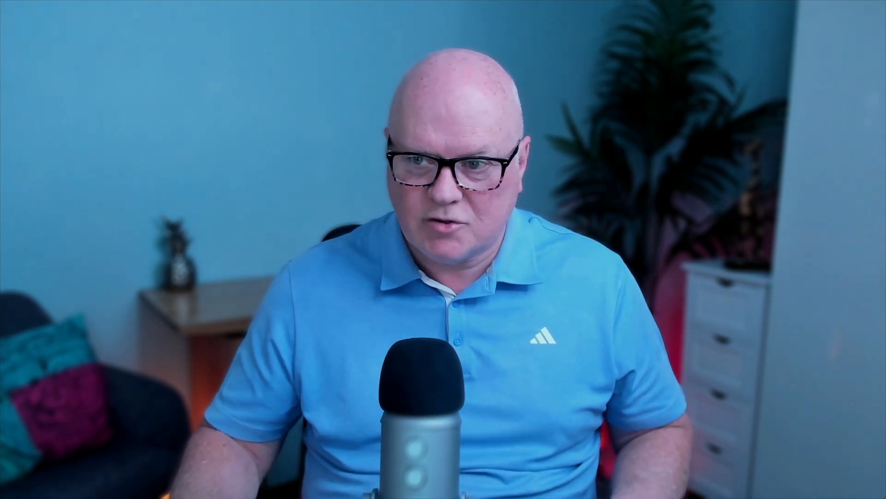
pyautogui.click(760, 110)
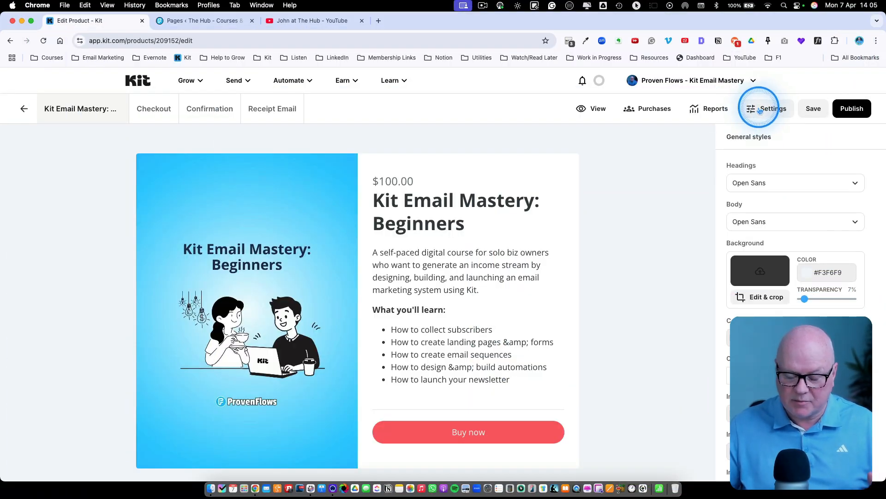
# - Add and save a 100% percentage discount code limited to a single use on the Kit product
pyautogui.click(762, 109)
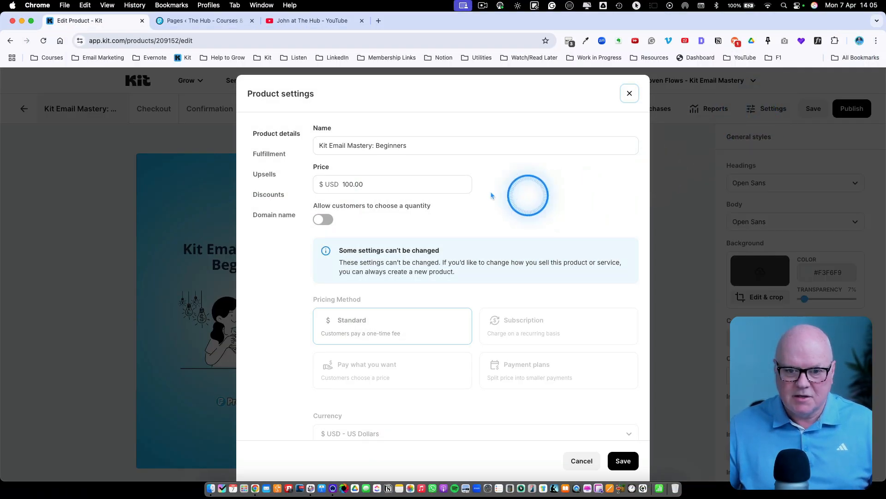
pyautogui.click(266, 198)
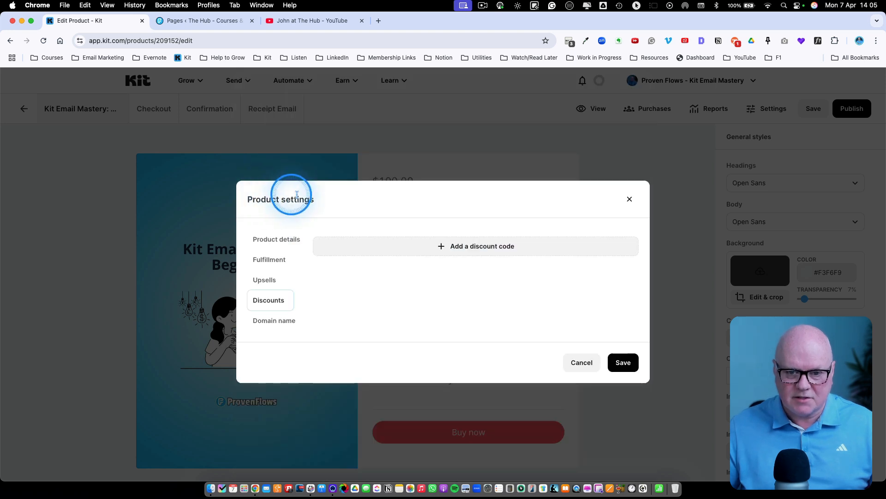
pyautogui.click(462, 251)
pyautogui.doubleClick(339, 275)
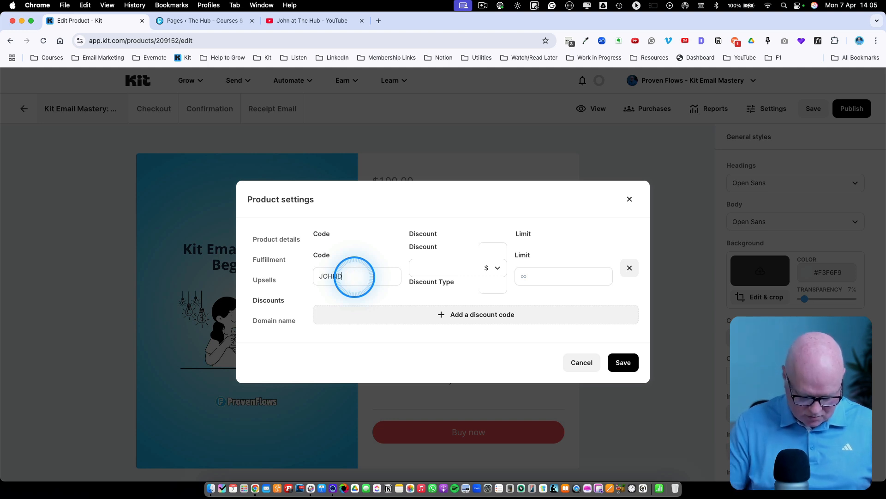
pyautogui.click(492, 267)
pyautogui.click(489, 326)
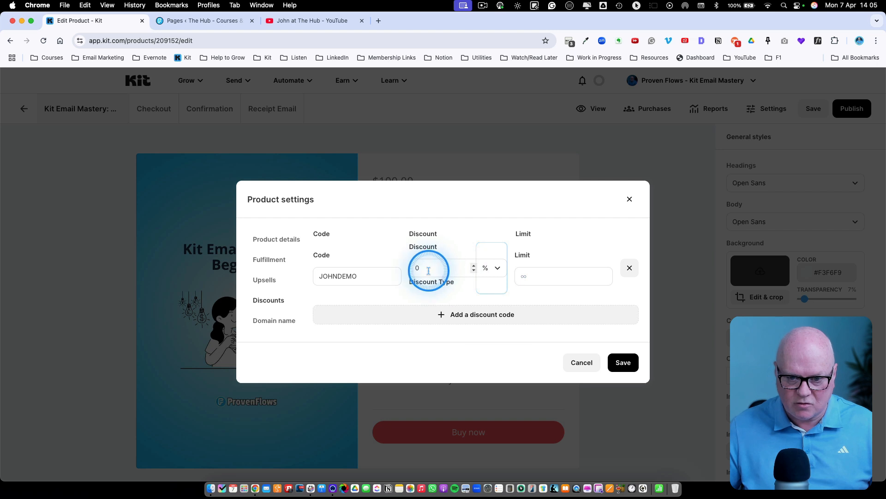
pyautogui.click(421, 269)
pyautogui.doubleClick(410, 271)
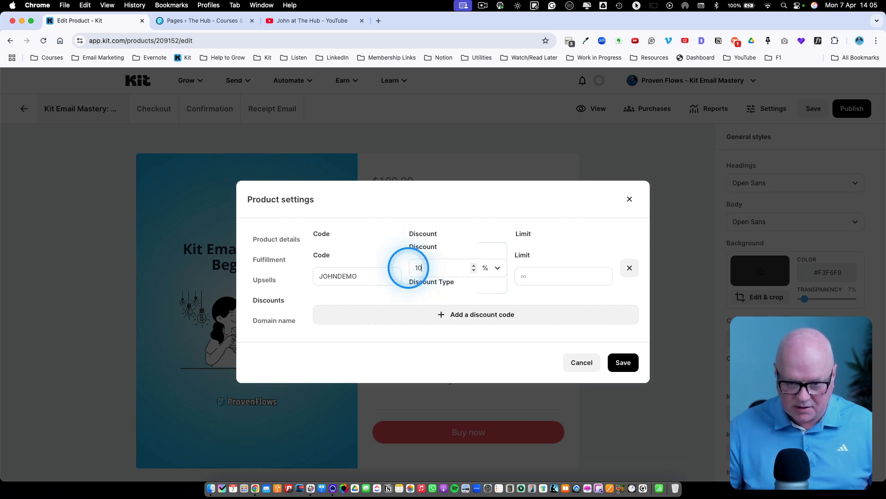
pyautogui.write('100')
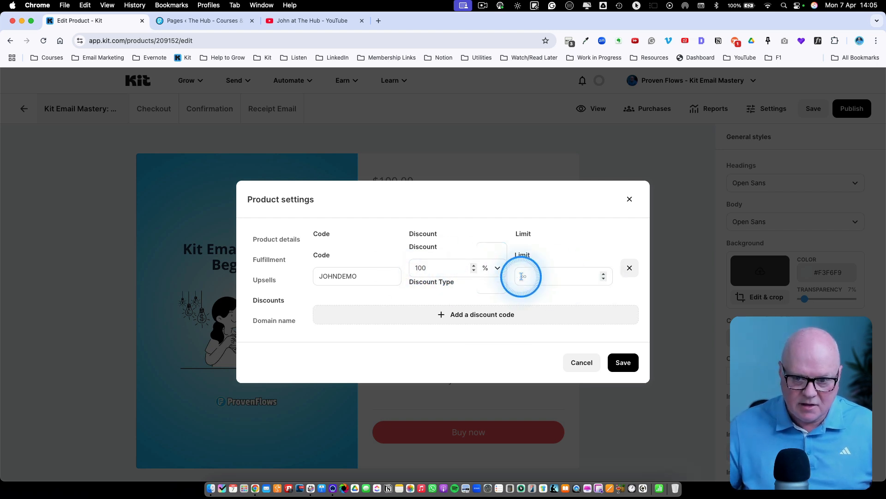
pyautogui.click(603, 274)
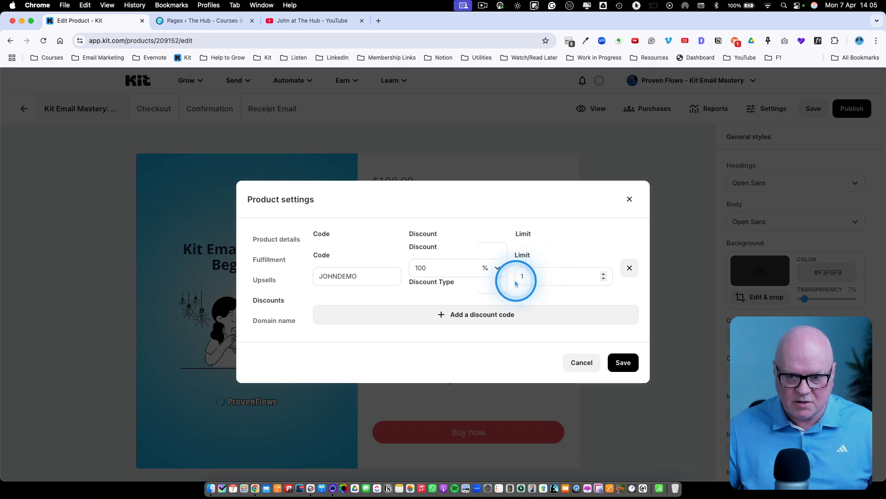
pyautogui.click(623, 364)
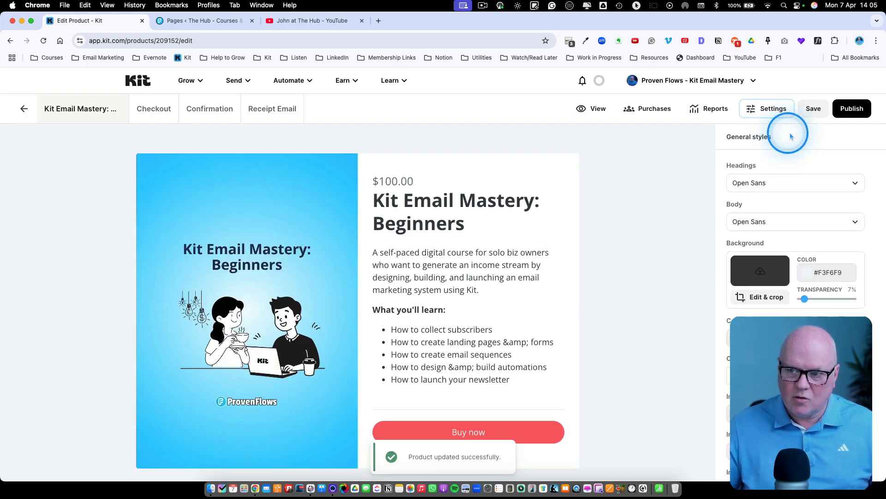
# - Copy the product's share link with the 100% discount code included and open a new browser tab
pyautogui.click(849, 112)
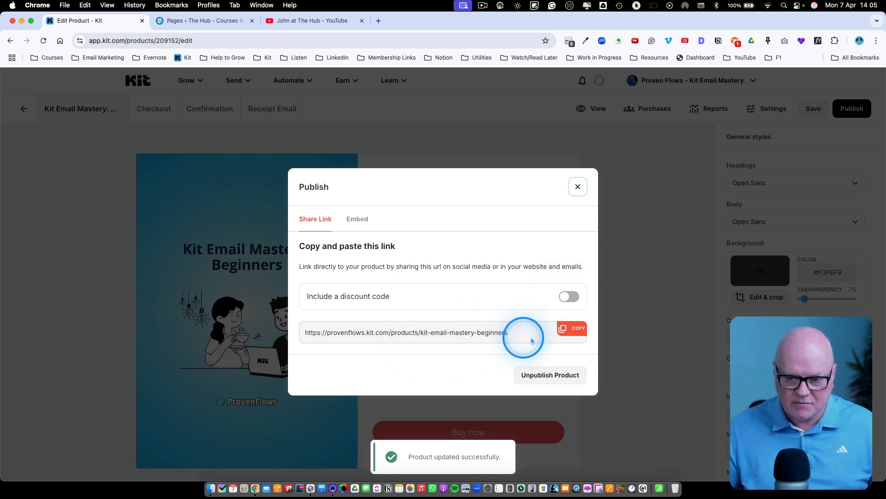
pyautogui.click(569, 296)
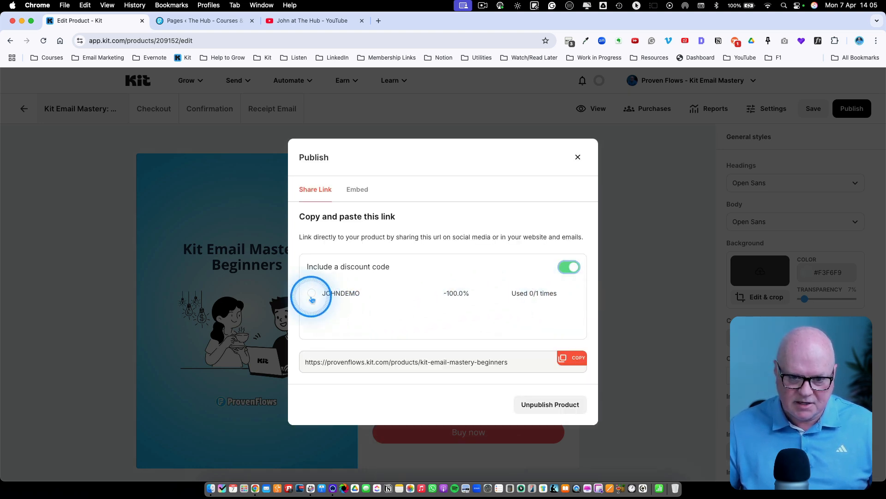
pyautogui.click(313, 295)
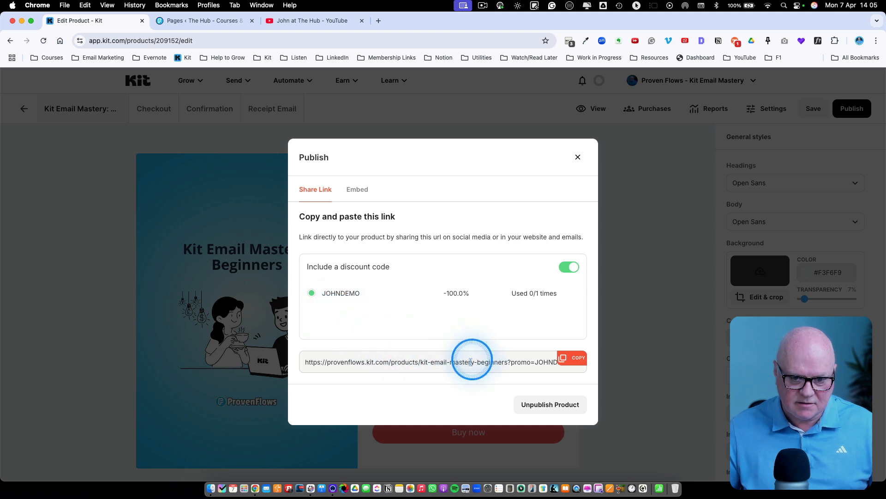
pyautogui.click(572, 359)
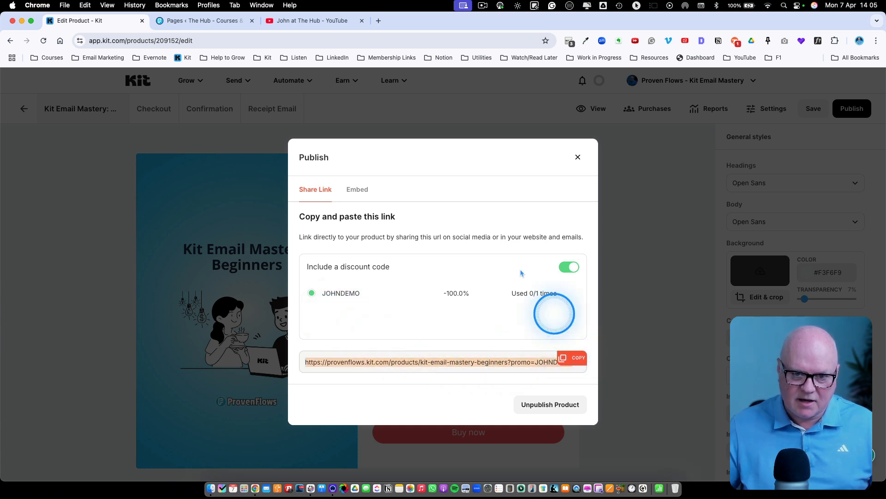
pyautogui.click(378, 20)
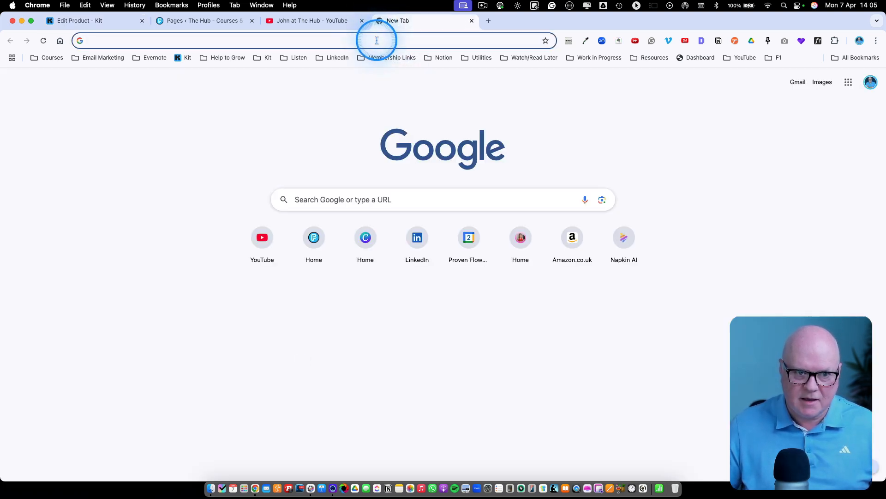
# - Load the discount link, check out Kit Email Mastery: Beginners for $0.00, then switch to the incognito lesson 1/3 window
pyautogui.press('super+v')
pyautogui.press('Return')
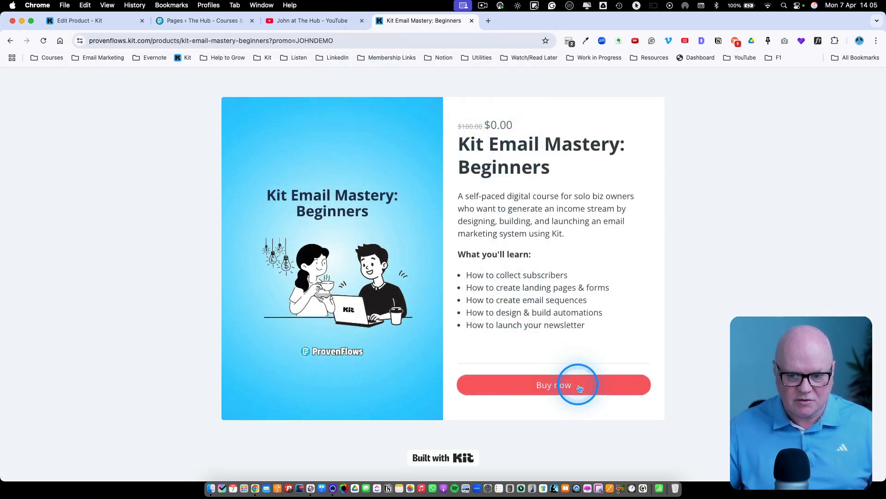
pyautogui.click(532, 391)
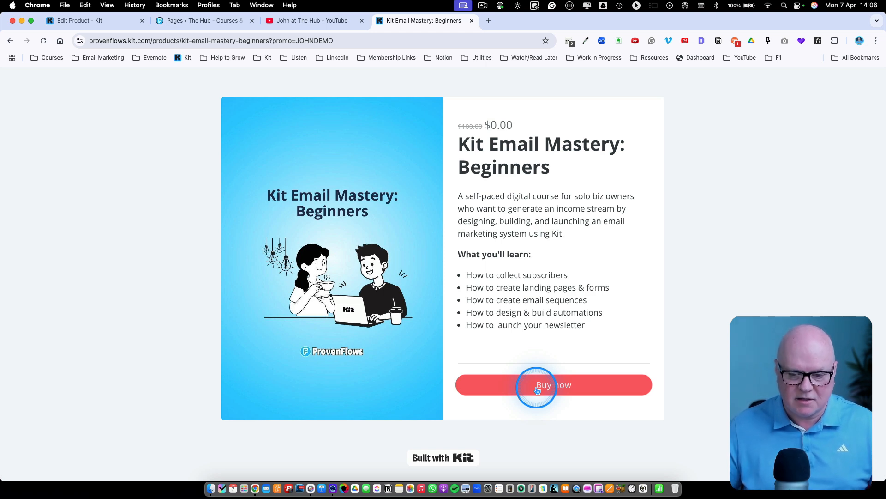
pyautogui.click(550, 387)
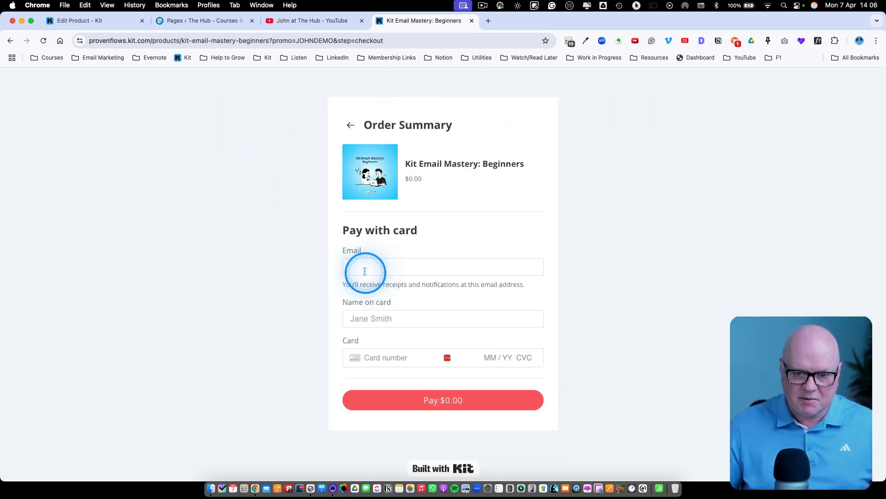
pyautogui.click(365, 264)
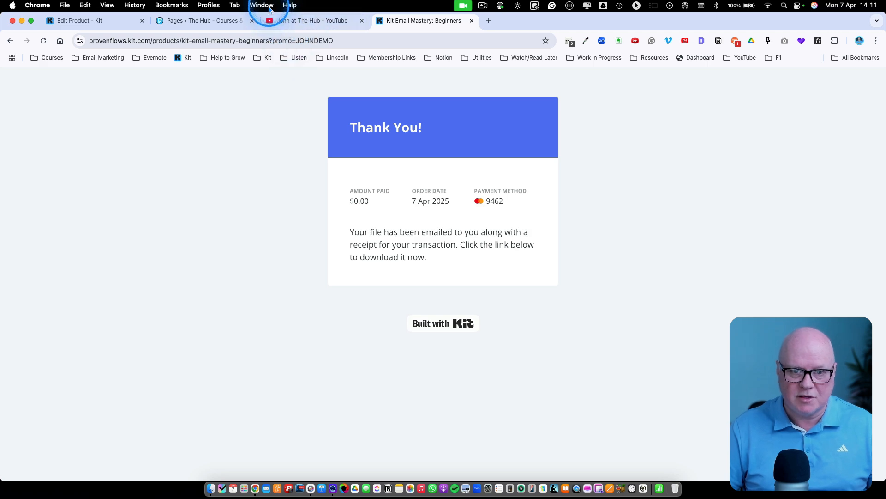
pyautogui.click(262, 5)
pyautogui.click(275, 215)
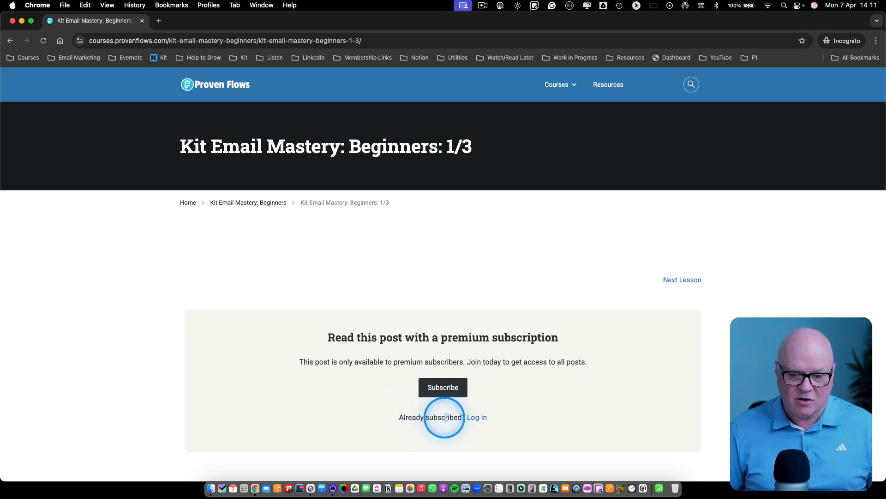
# - Log in under the premium notice with the subscriber's e-mail address to get a log-in code e-mailed
pyautogui.click(476, 420)
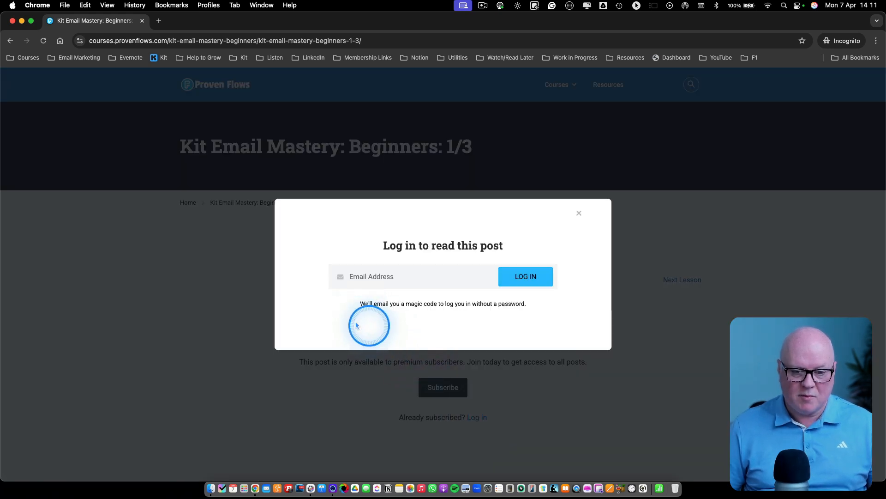
pyautogui.click(356, 276)
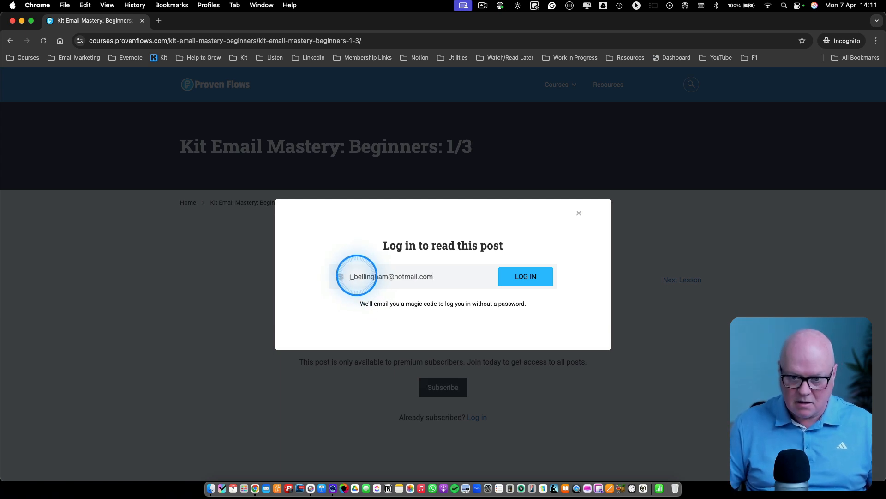
pyautogui.click(523, 278)
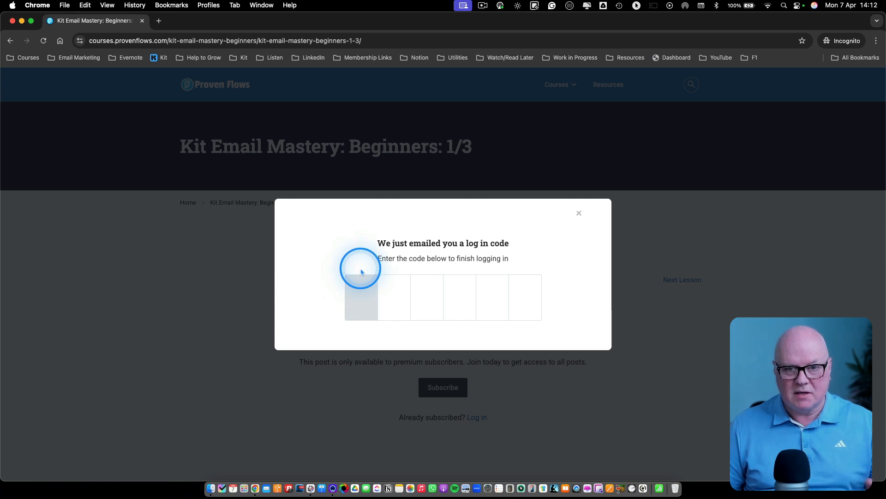
# - Read the Kit access code in Apple Mail and enter it into the lesson's code-entry boxes
pyautogui.click(265, 489)
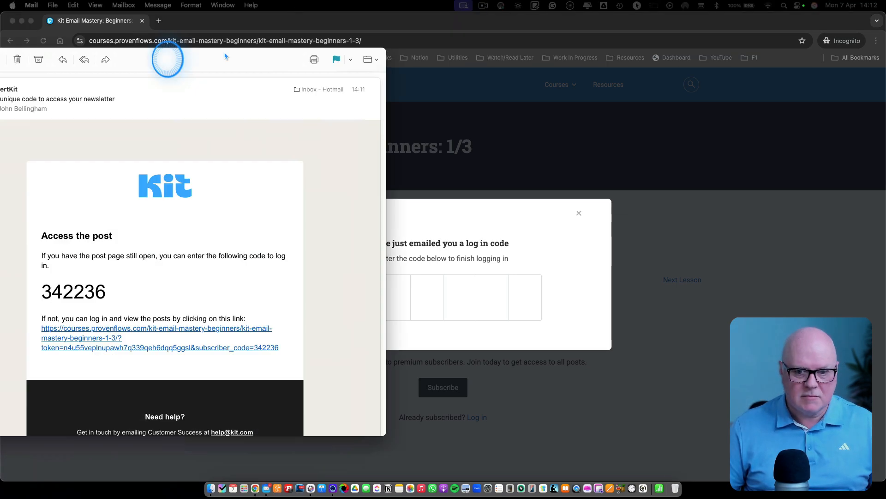
pyautogui.moveTo(168, 55); pyautogui.dragTo(349, 62)
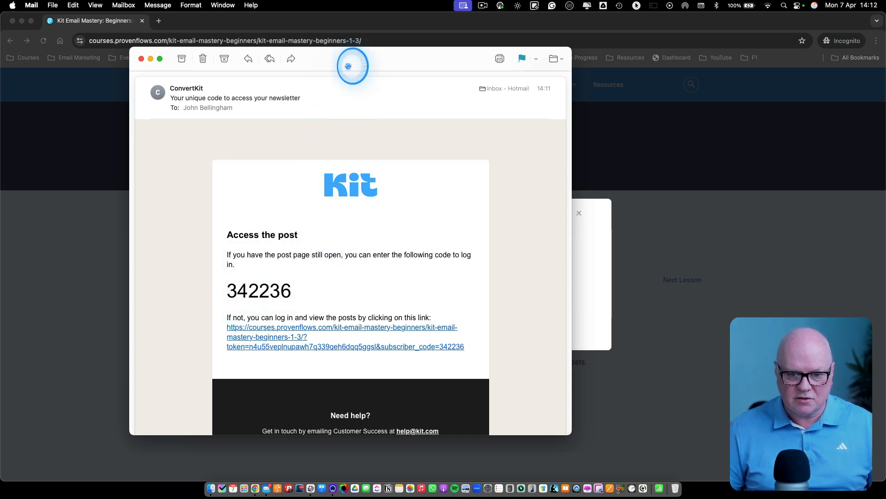
pyautogui.moveTo(349, 66); pyautogui.dragTo(2, 139)
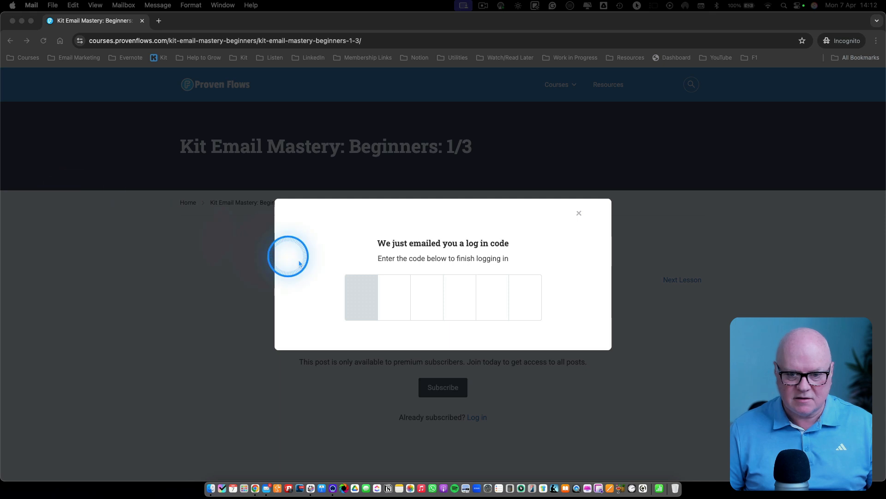
pyautogui.click(358, 291)
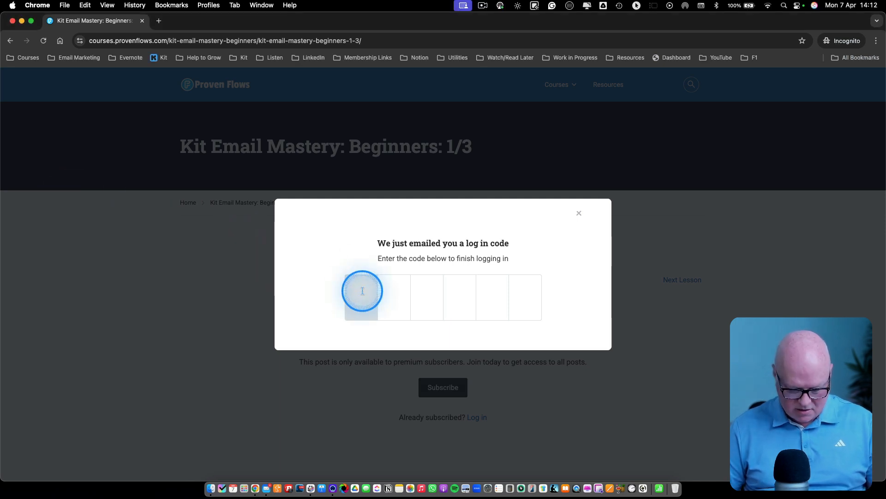
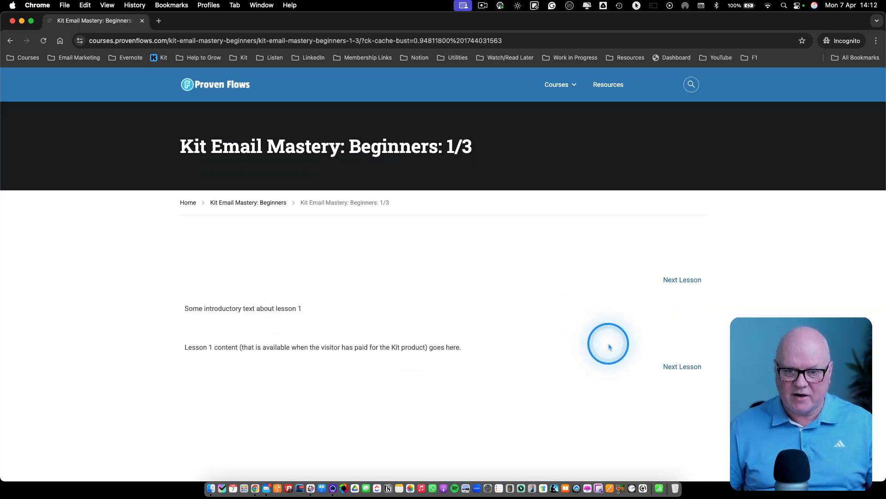
# - Play and then pause lesson 1's embedded YouTube video
pyautogui.scroll(-3, 484, 349)
pyautogui.scroll(-6, 484, 347)
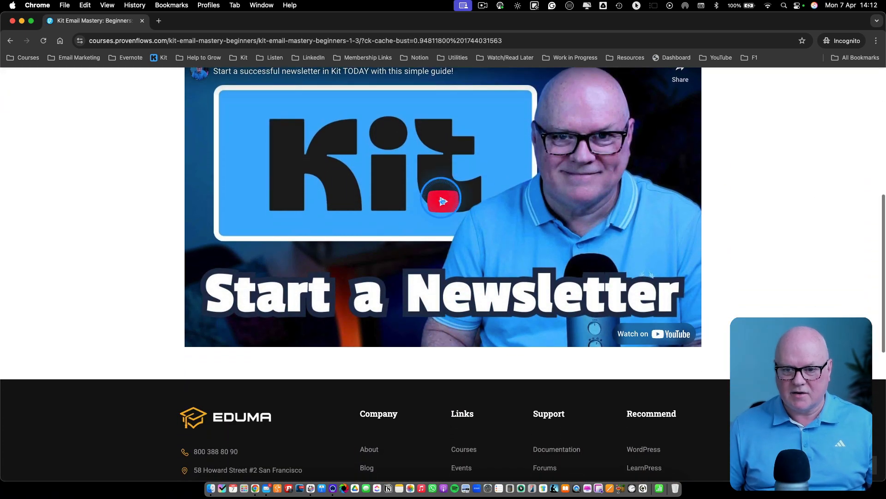
pyautogui.click(441, 201)
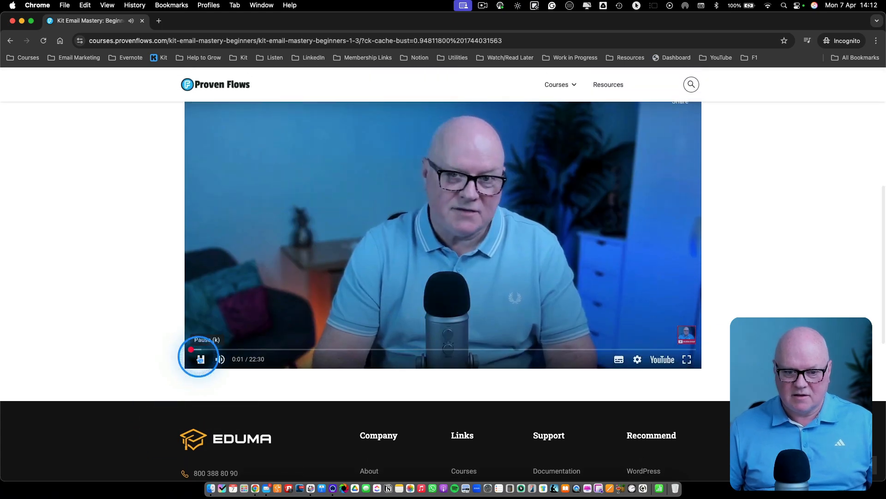
pyautogui.click(201, 359)
pyautogui.scroll(8, 154, 313)
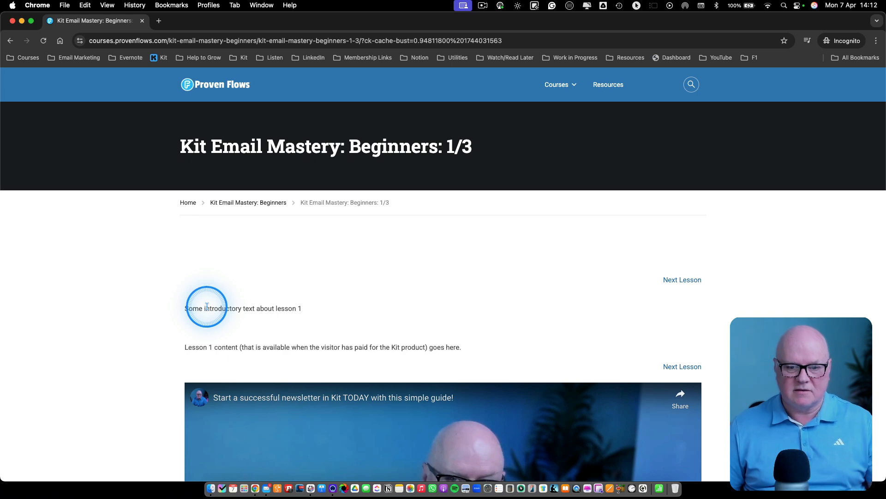
# - Step forward through lessons 2 and 3, then return to lesson 2/3
pyautogui.scroll(-5, 496, 239)
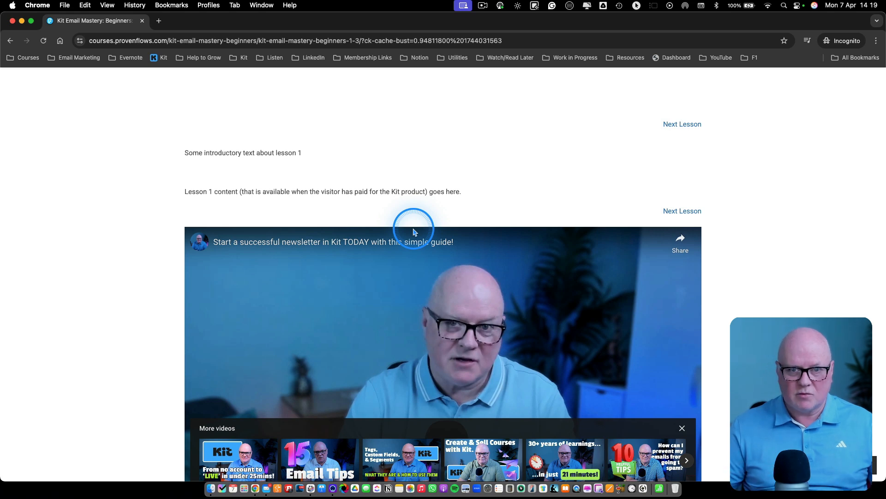
pyautogui.scroll(-3, 421, 184)
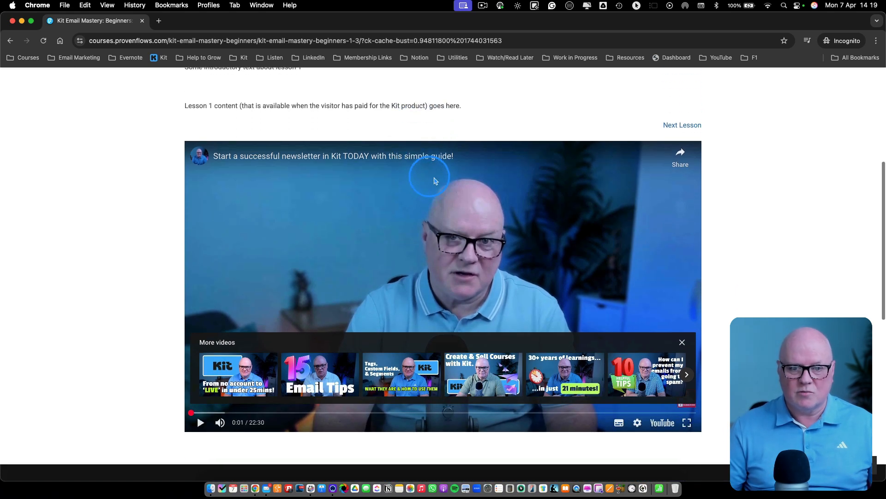
pyautogui.click(675, 120)
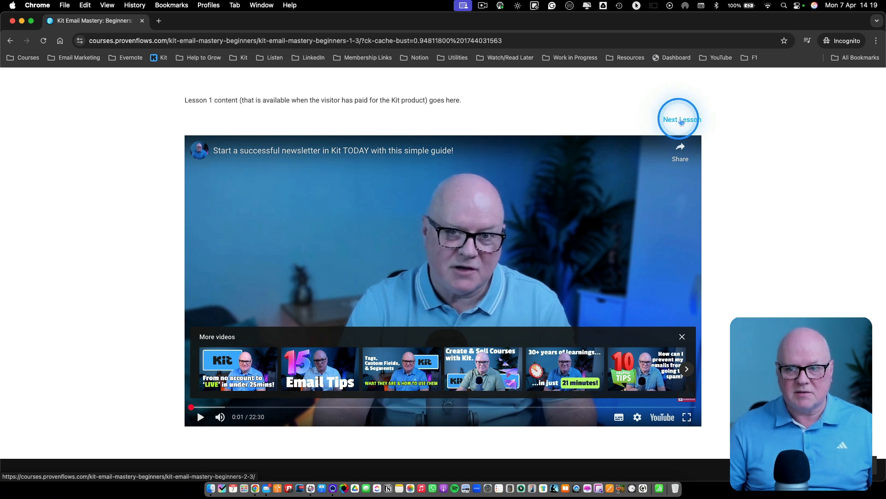
pyautogui.click(674, 121)
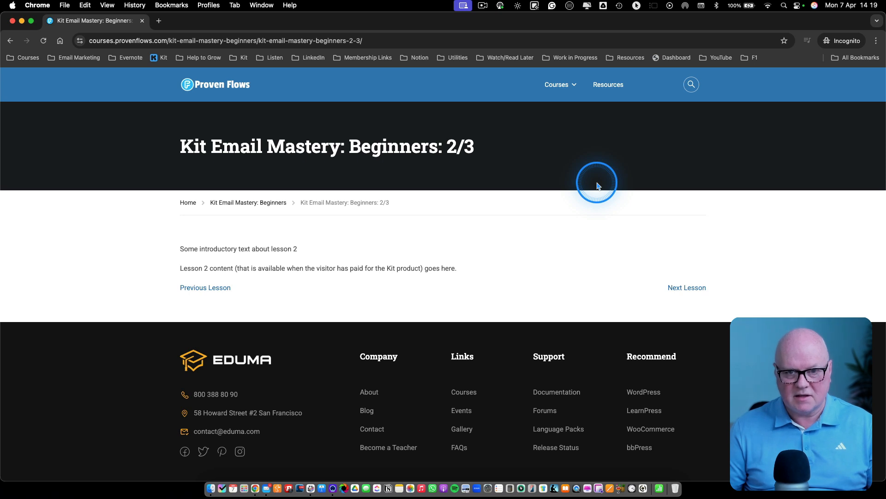
pyautogui.click(677, 288)
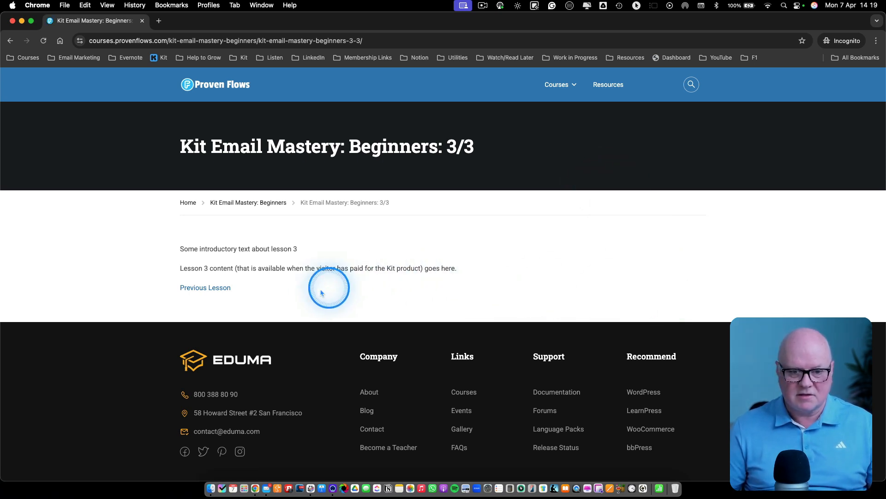
pyautogui.moveTo(306, 252); pyautogui.dragTo(289, 251)
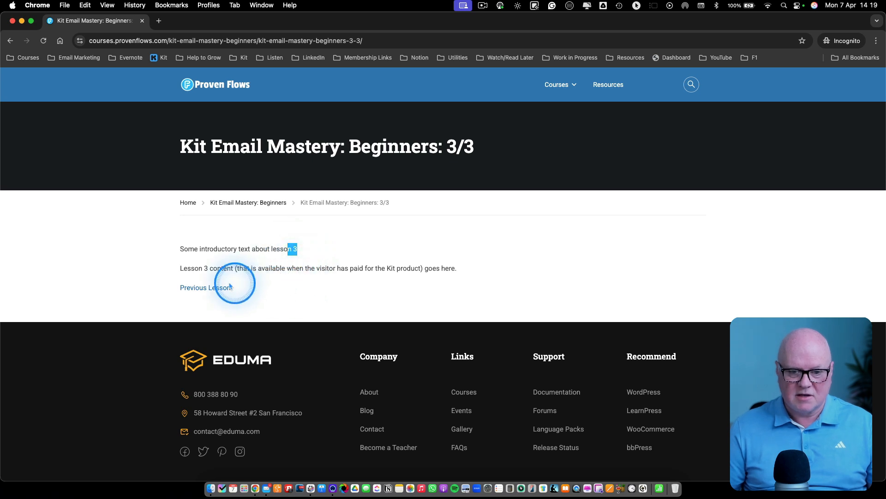
pyautogui.click(203, 289)
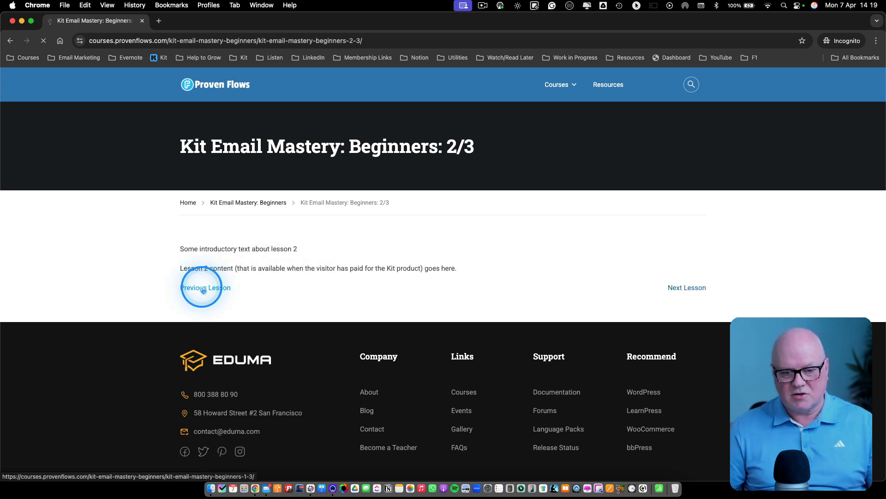